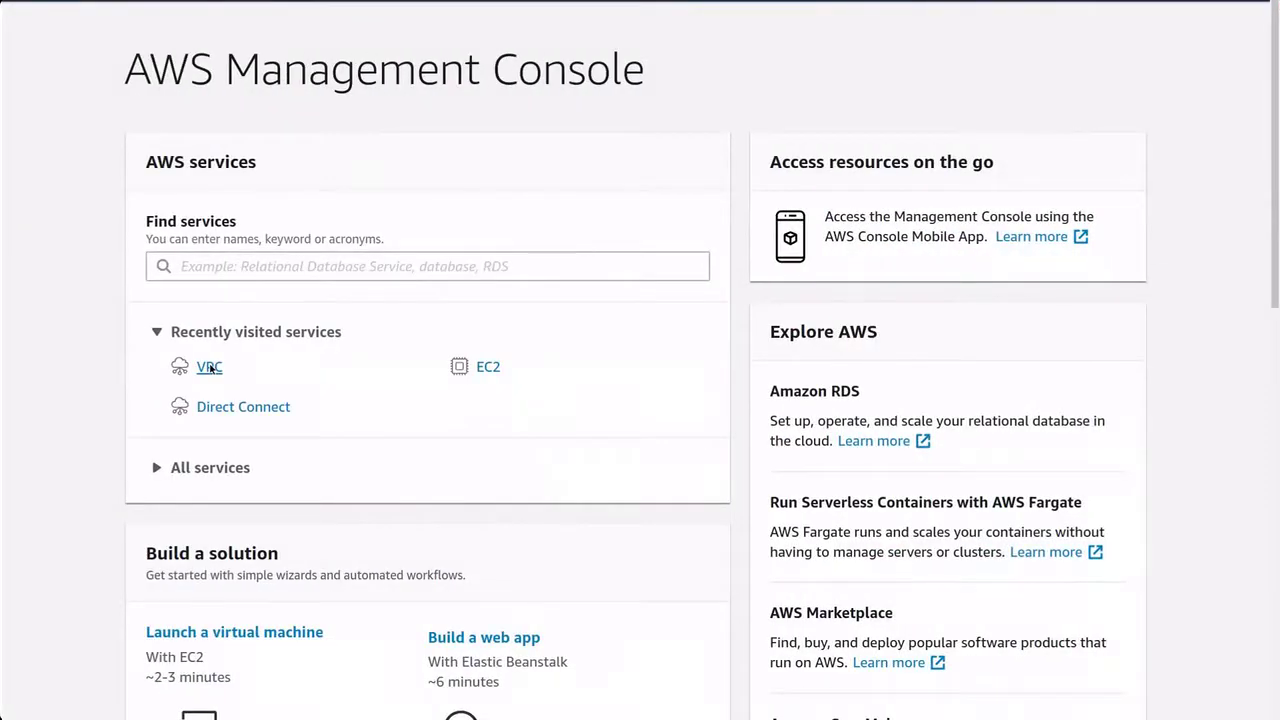
# Create a VPC named VPC-London with IPv4 CIDR 172.38.0.0/16 and view it in the VPC list.
pyautogui.click(210, 368)
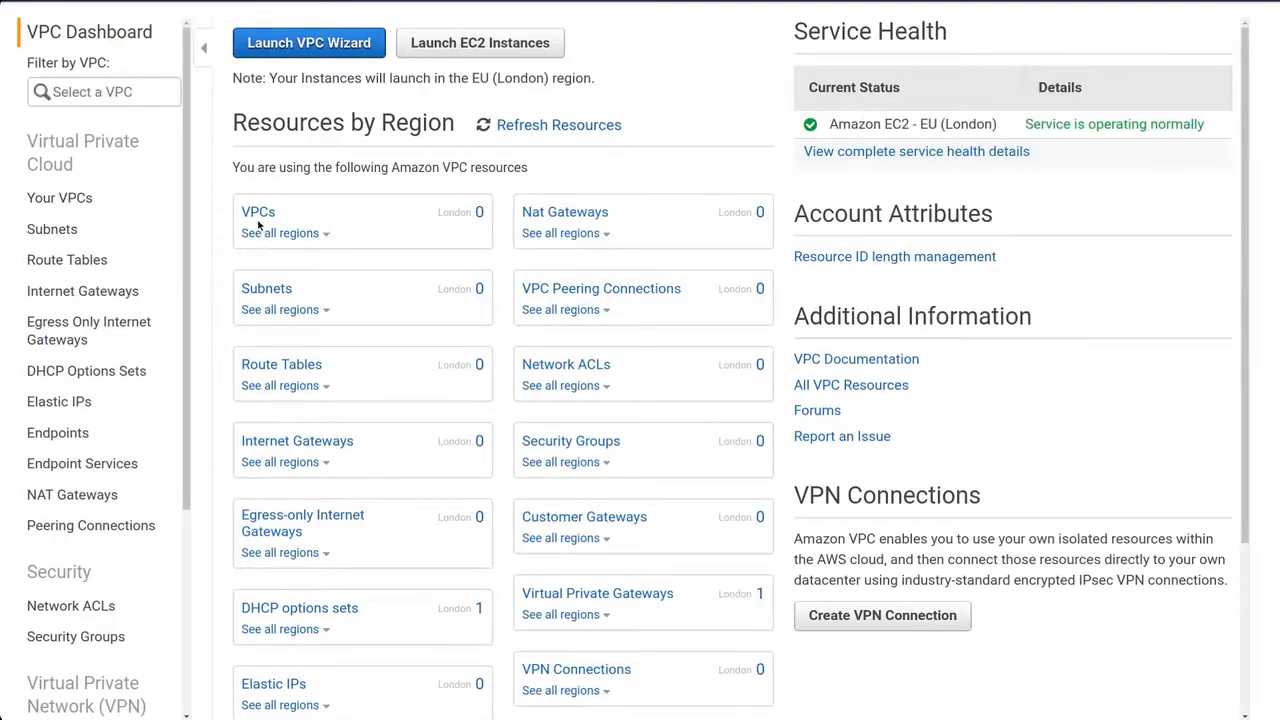
pyautogui.click(258, 214)
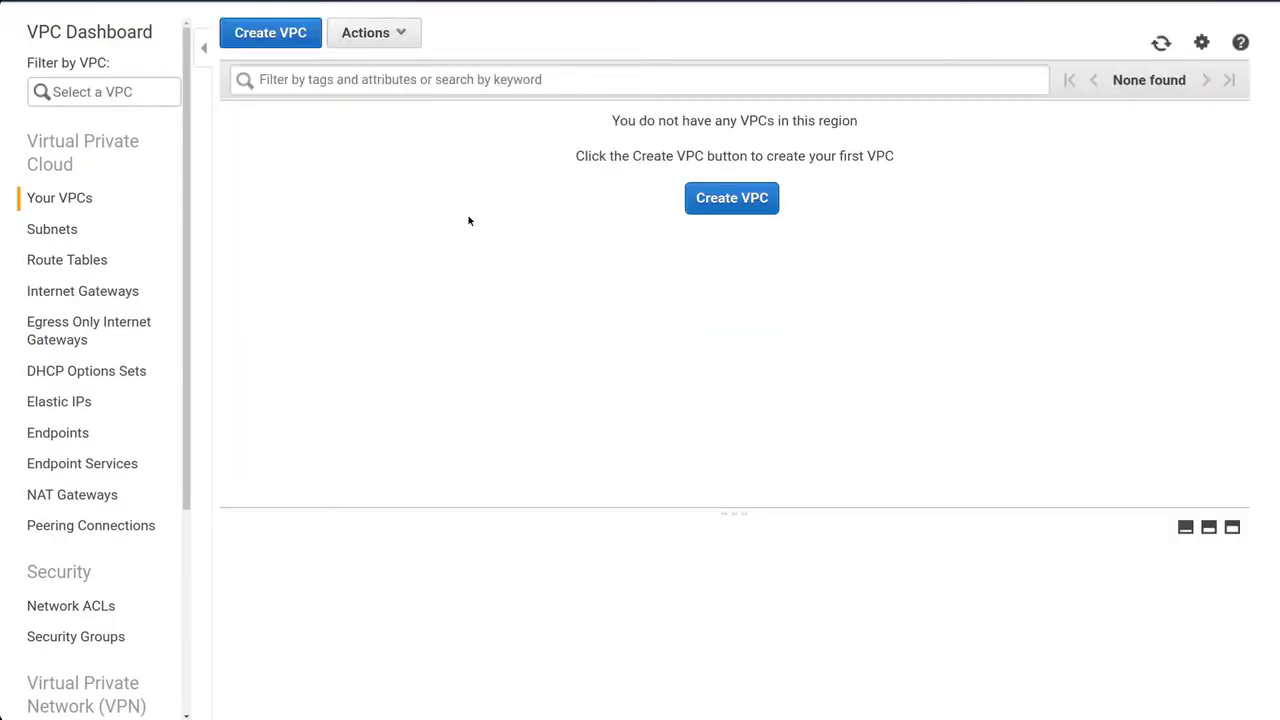
pyautogui.click(696, 200)
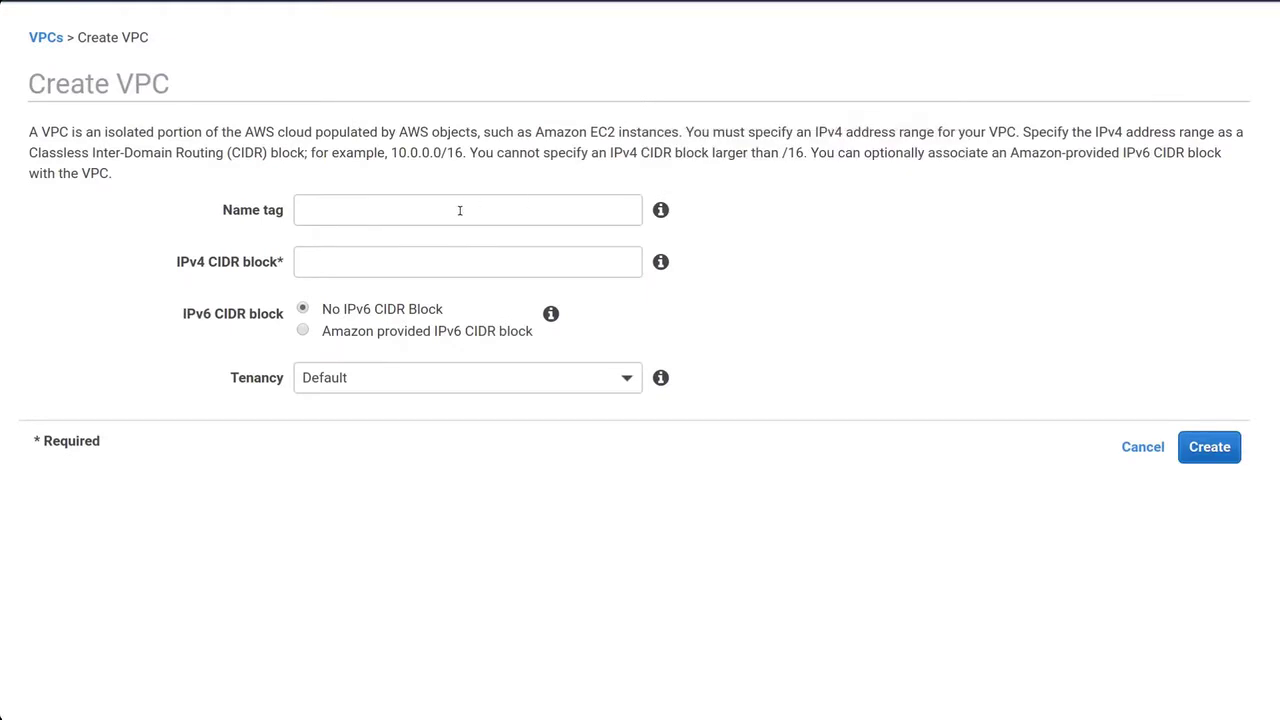
pyautogui.click(460, 210)
pyautogui.write('V')
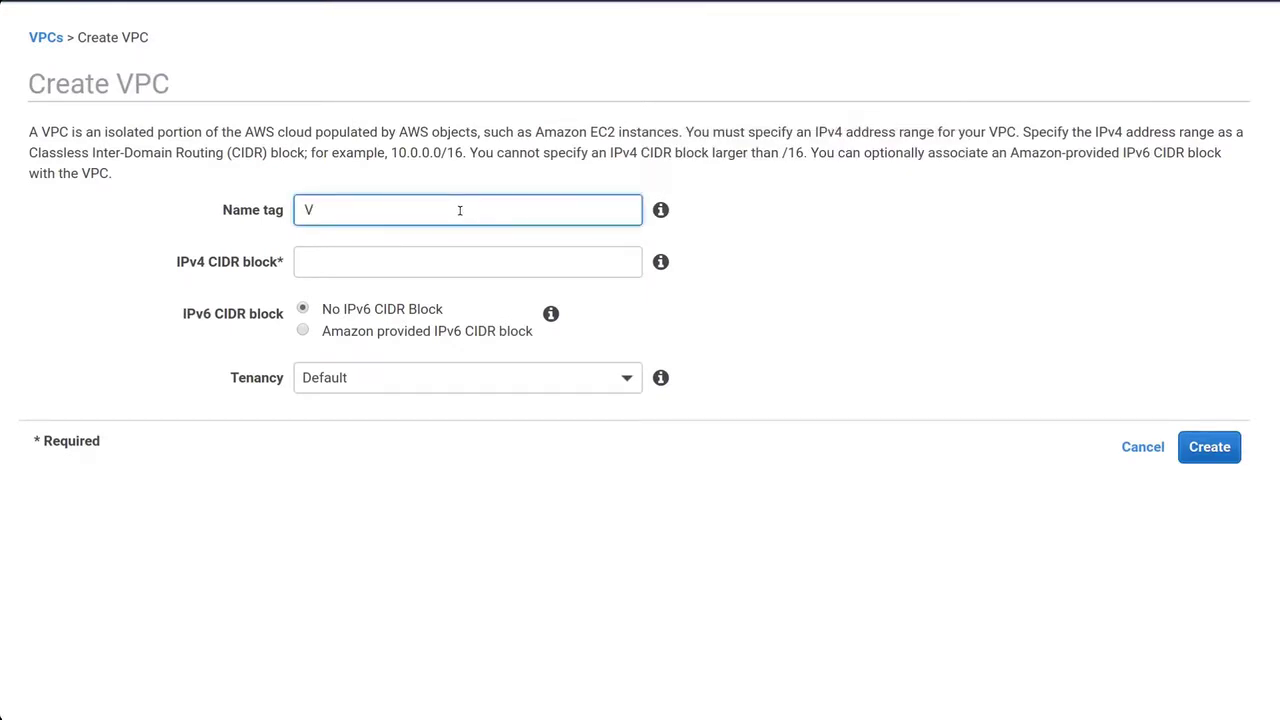
pyautogui.write('PC-London')
pyautogui.click(385, 263)
pyautogui.write('17')
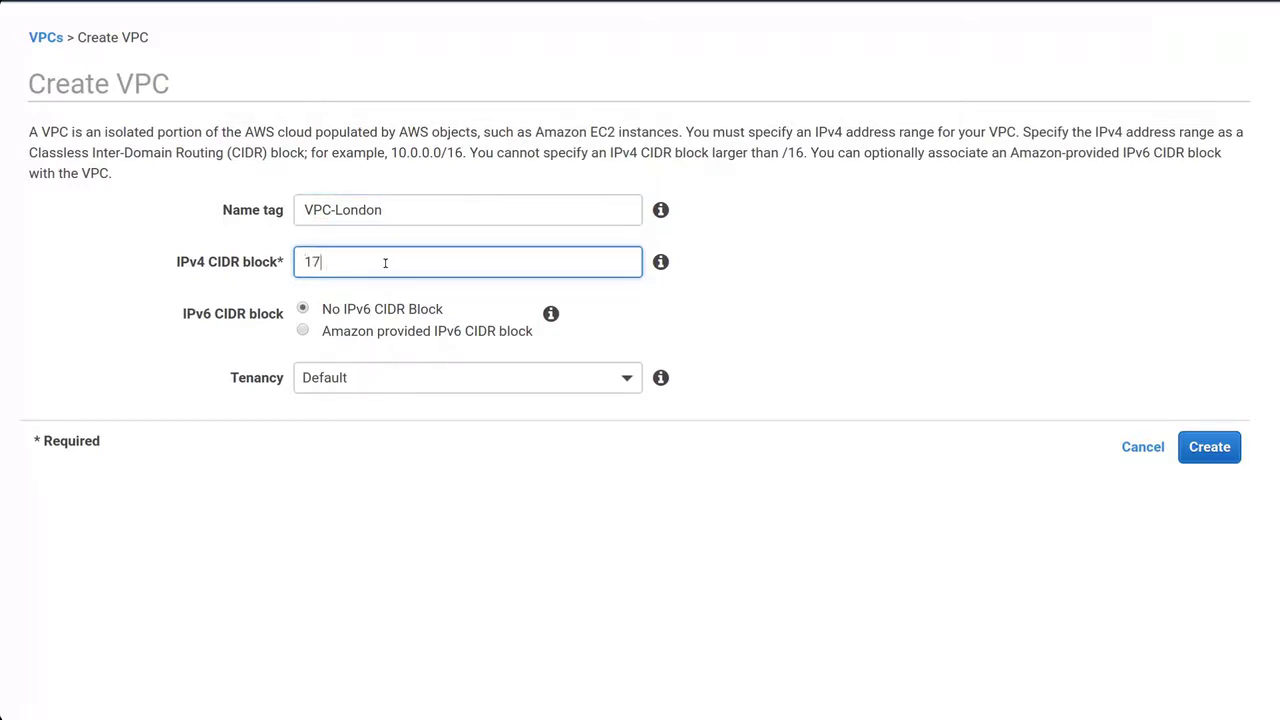
pyautogui.write('2.38.0.0/16')
pyautogui.click(1199, 449)
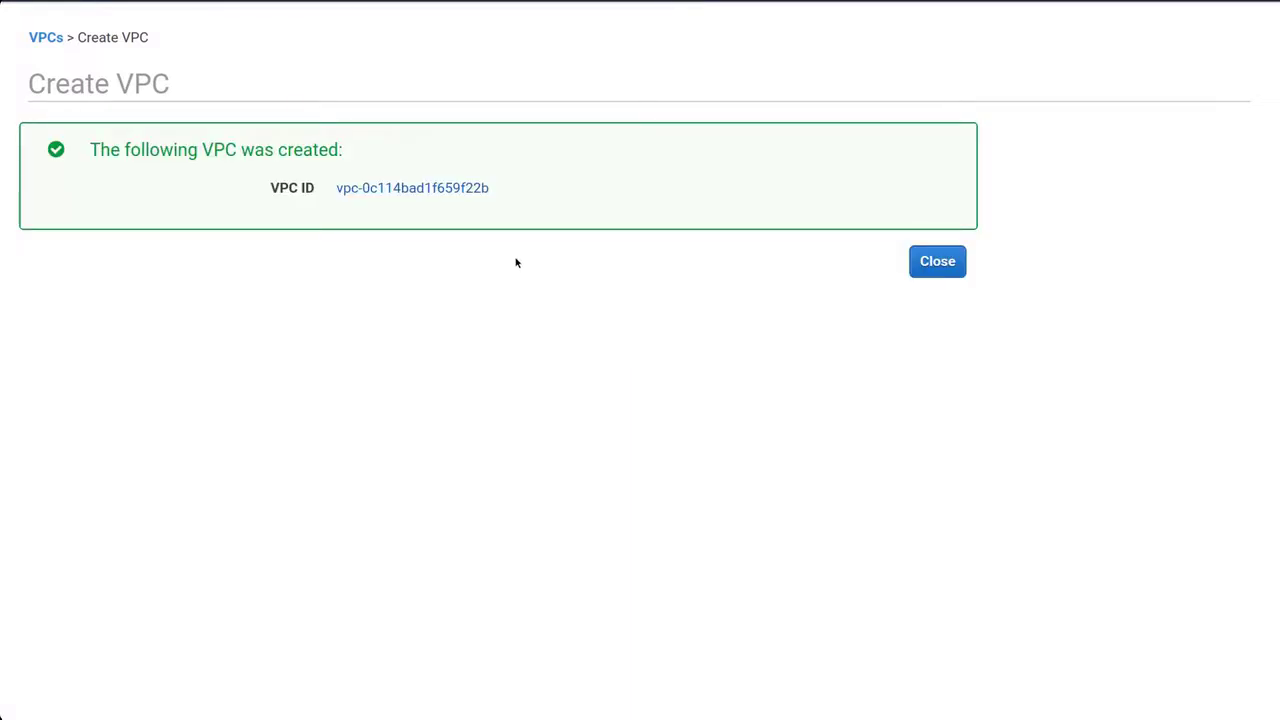
pyautogui.click(450, 190)
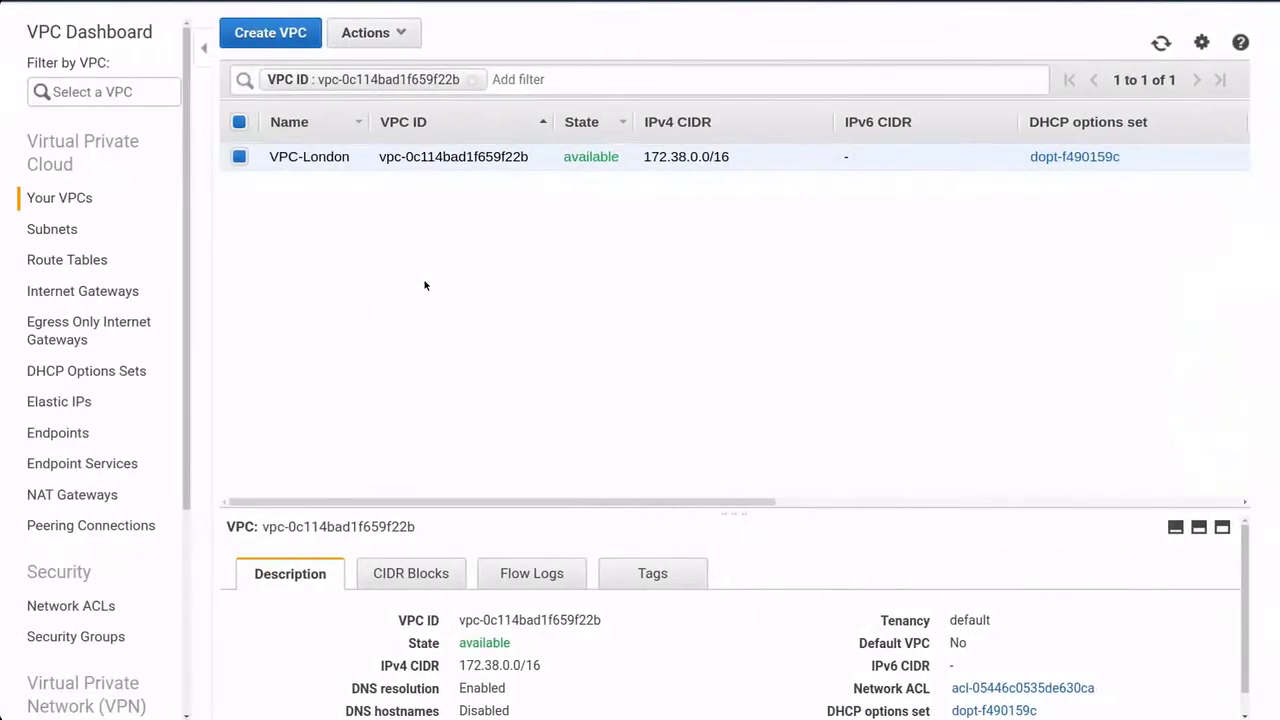
pyautogui.scroll(-2, 100, 480)
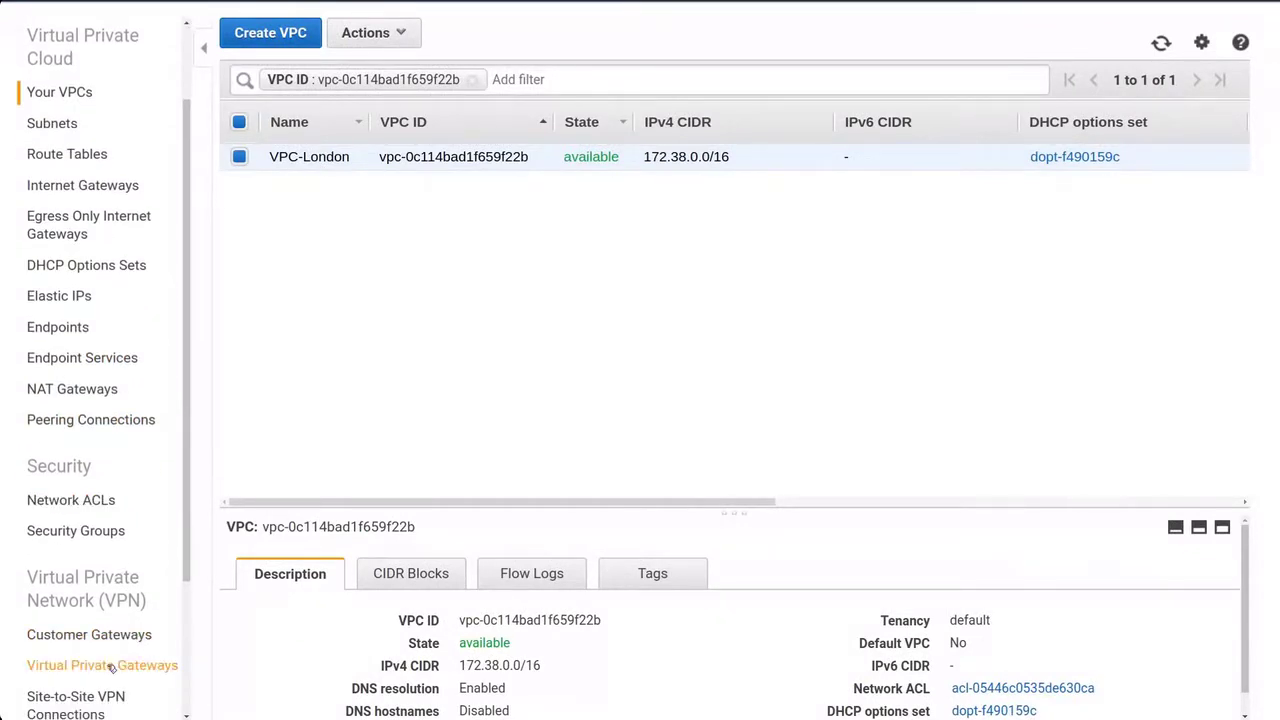
# Create a virtual private gateway named VPG-London.
pyautogui.click(111, 667)
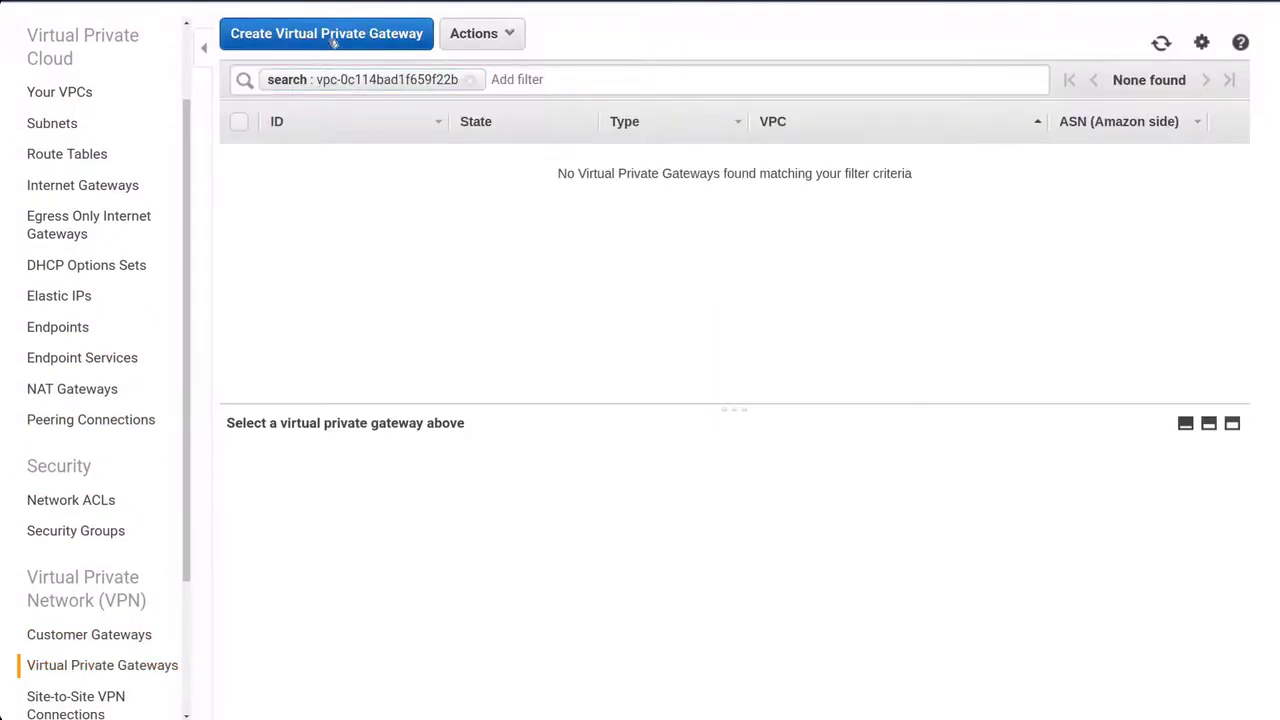
pyautogui.click(330, 38)
pyautogui.click(340, 168)
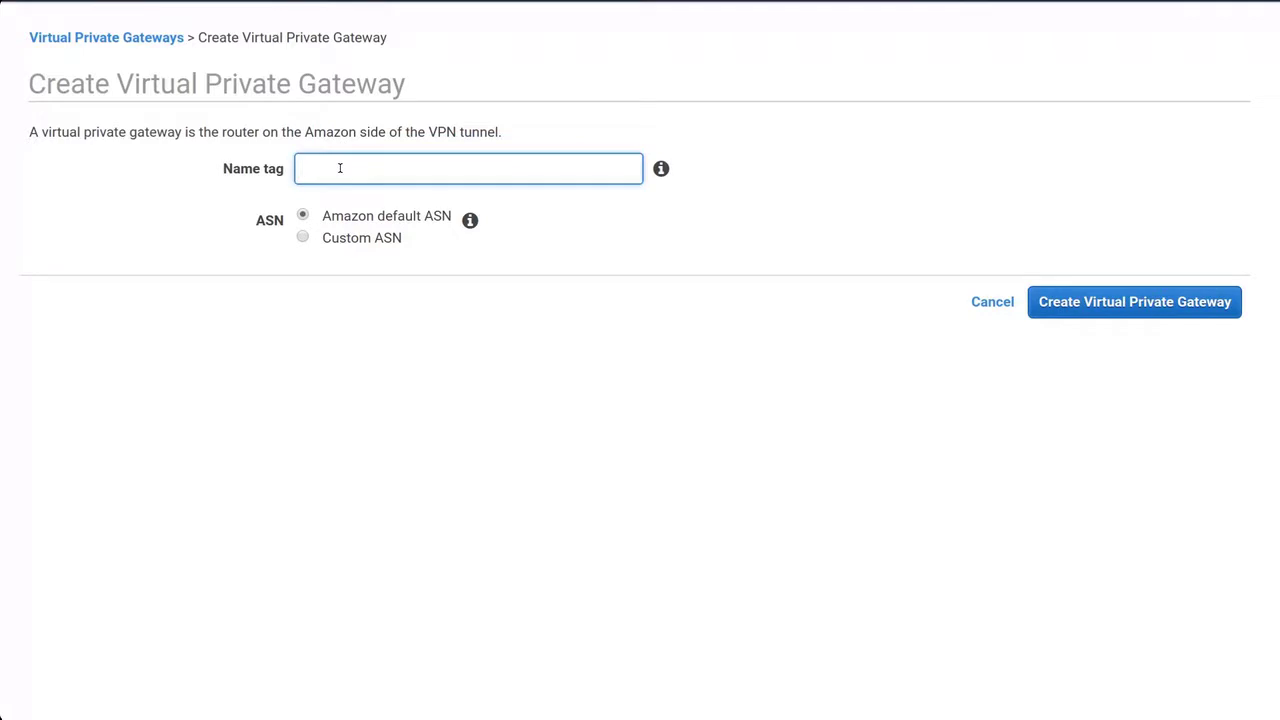
pyautogui.write('VPG-London')
pyautogui.click(1099, 305)
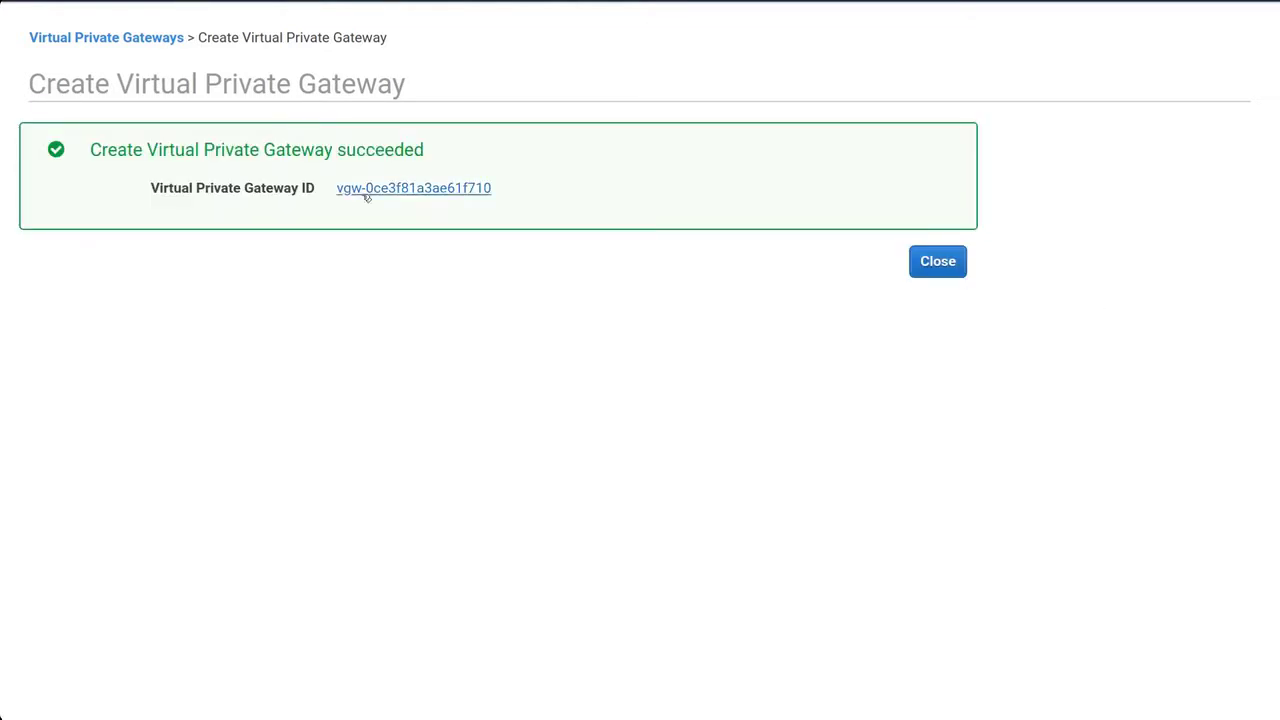
pyautogui.click(366, 195)
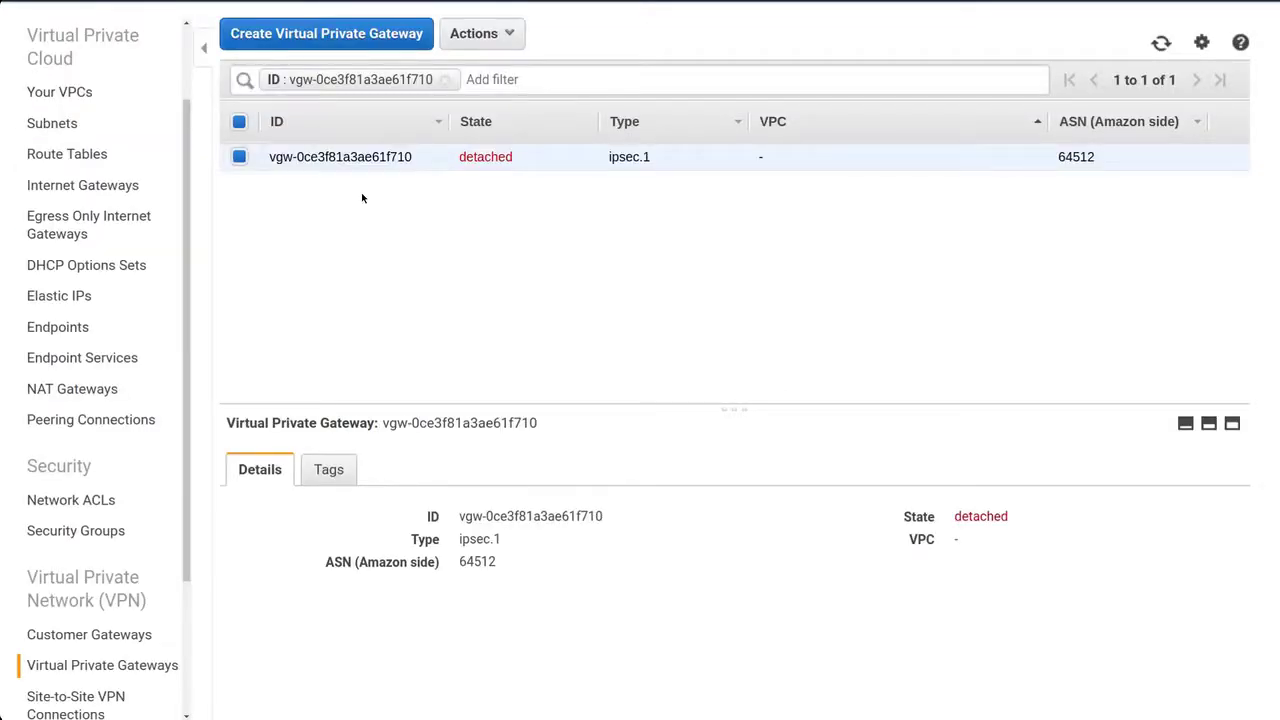
# Attach VPG-London to VPC-London and select its ASN value 64512.
pyautogui.rightClick(427, 163)
pyautogui.click(469, 187)
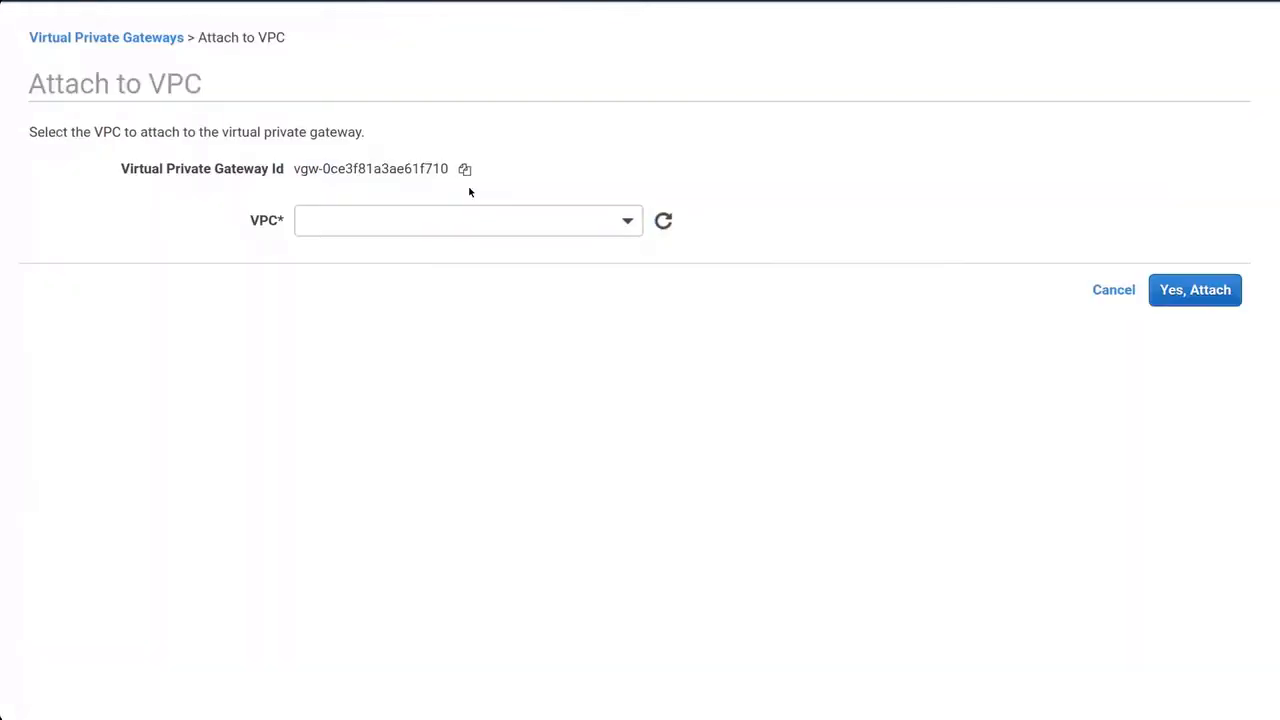
pyautogui.click(446, 214)
pyautogui.click(456, 298)
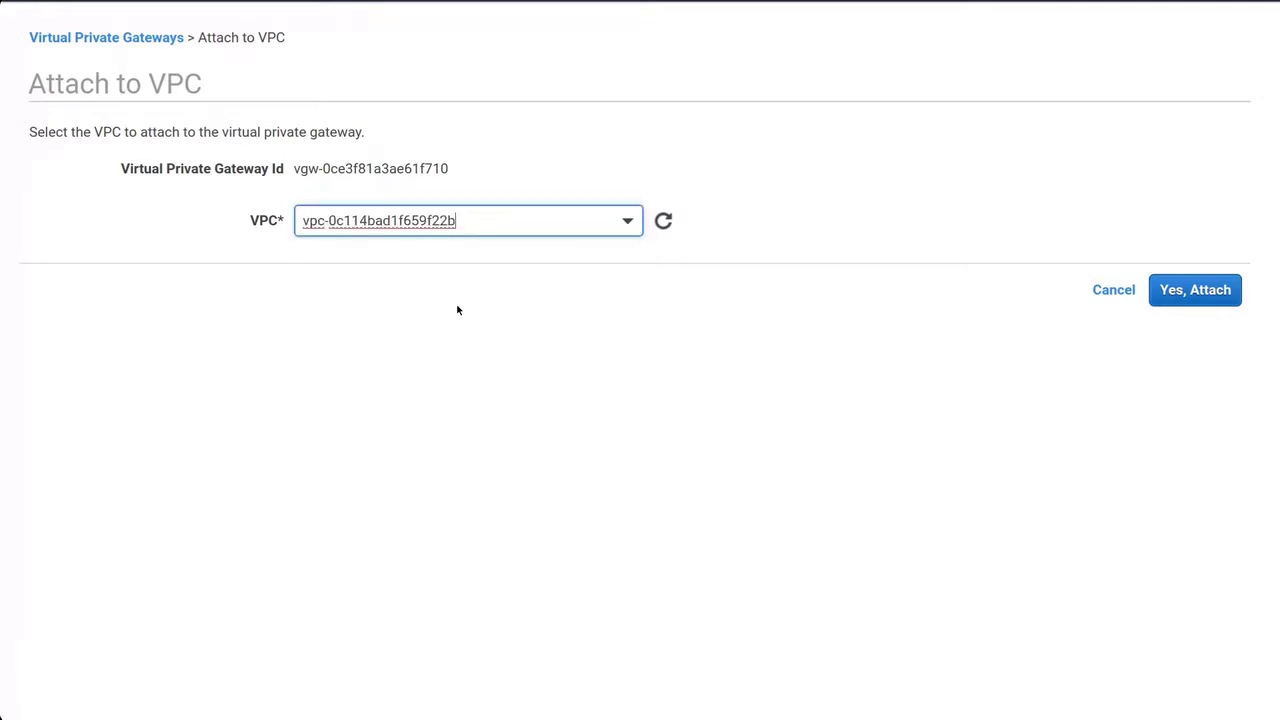
pyautogui.click(1195, 290)
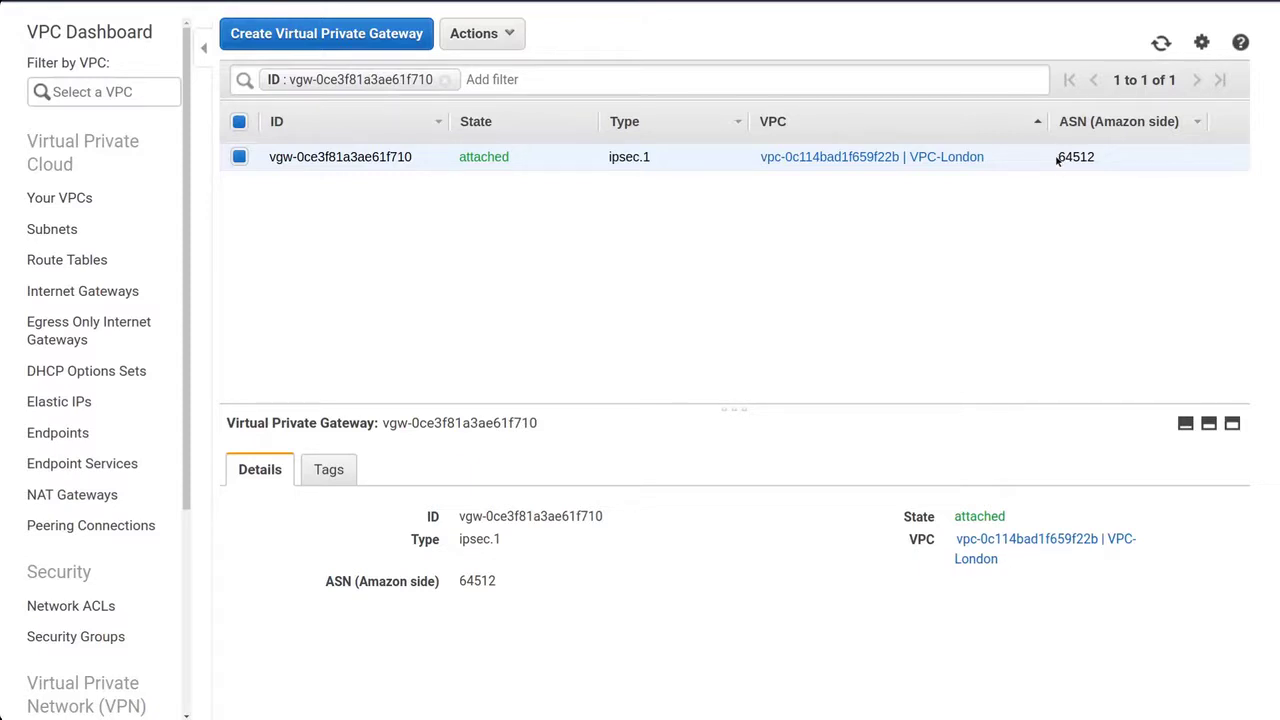
pyautogui.moveTo(1057, 160); pyautogui.dragTo(1096, 158)
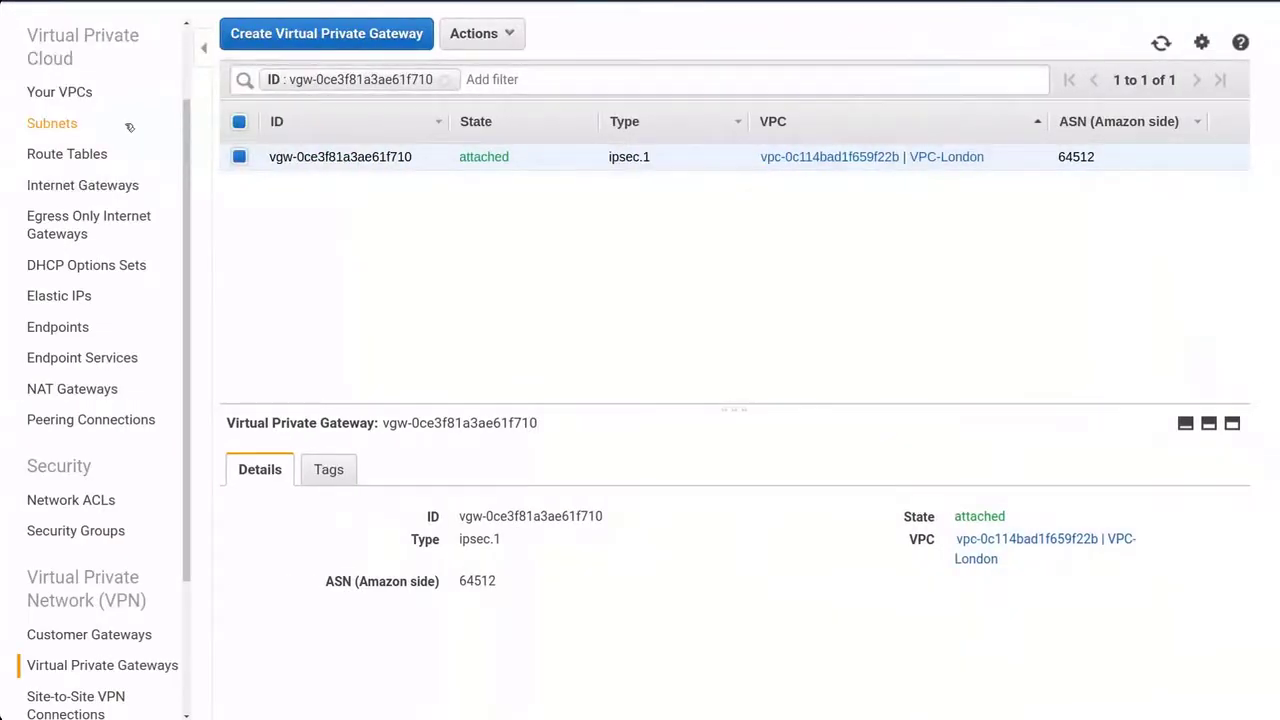
# Start a new subnet named London-Sub1 placed in VPC-London.
pyautogui.click(63, 123)
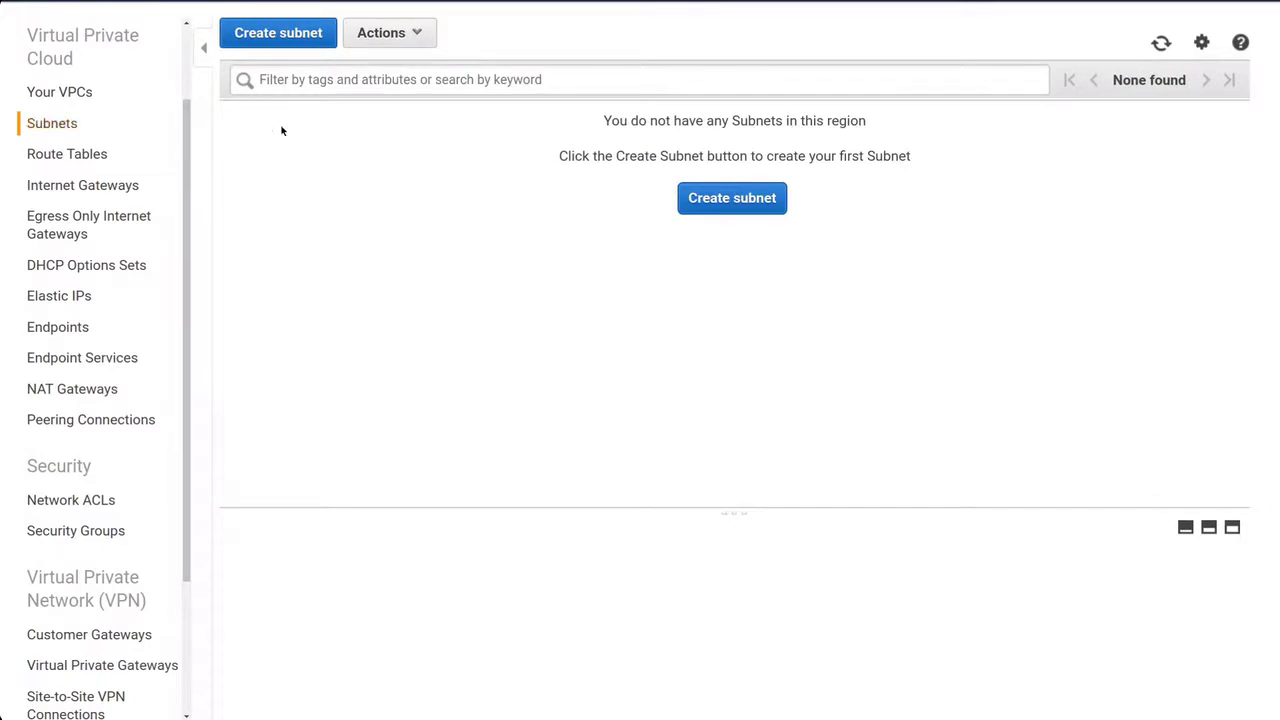
pyautogui.click(279, 38)
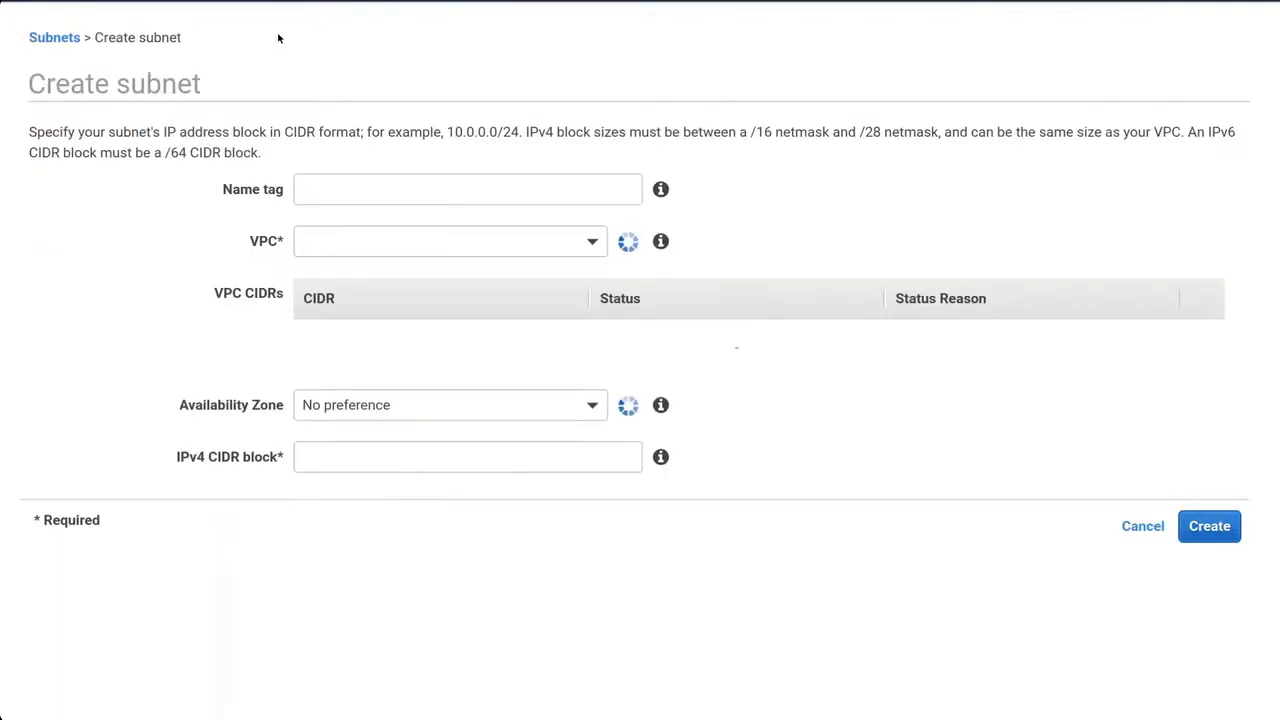
pyautogui.click(365, 190)
pyautogui.write('Lo')
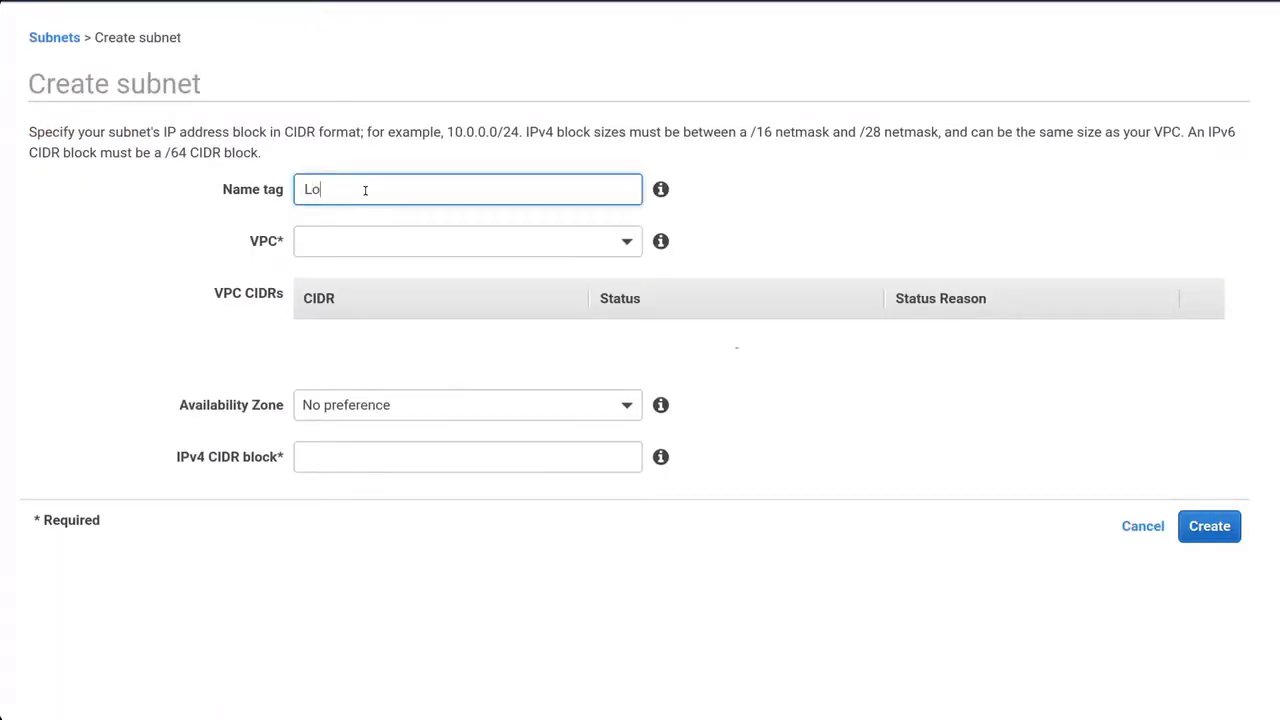
pyautogui.write('ndon-Sub1')
pyautogui.click(397, 244)
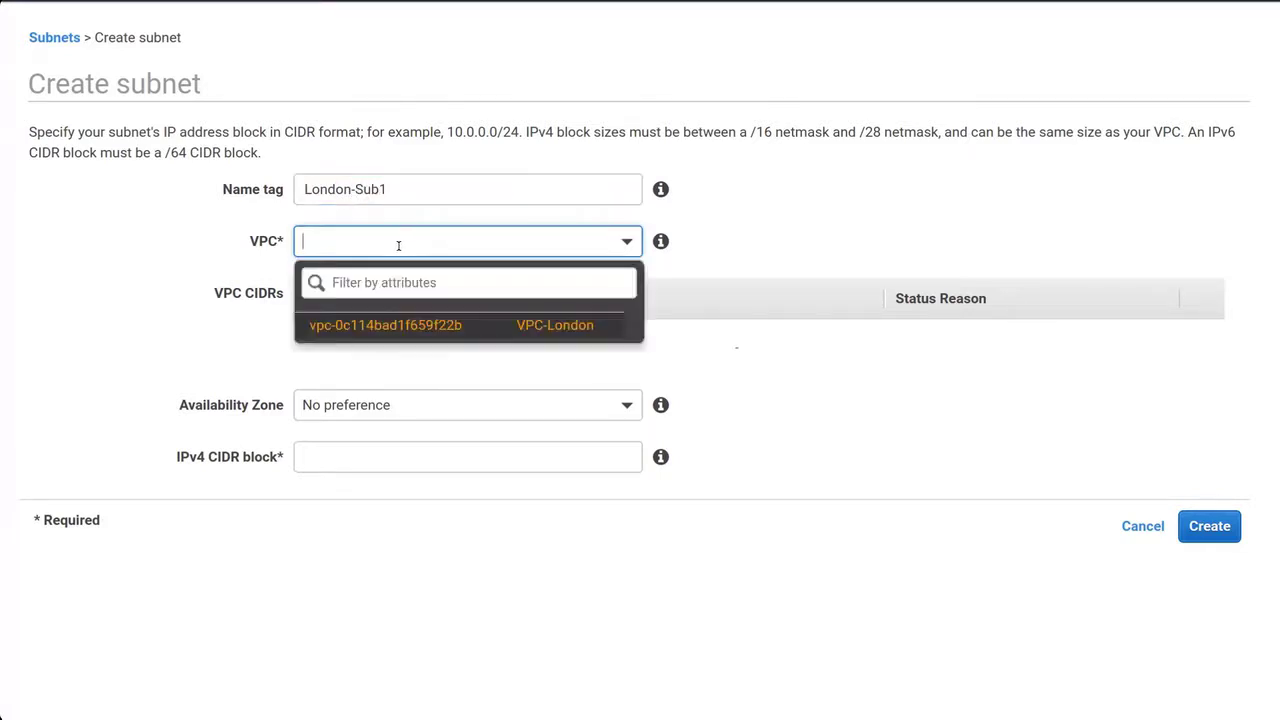
pyautogui.click(436, 322)
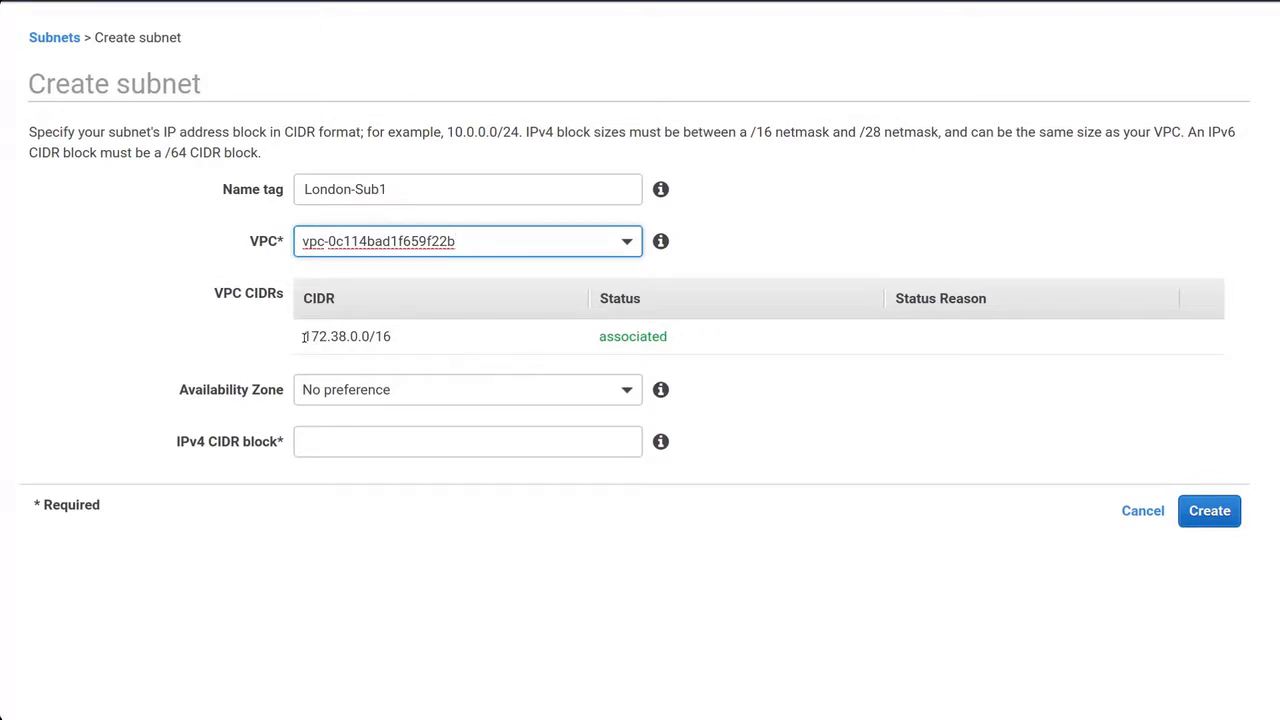
# Give the subnet range 172.38.1.0/24, create it, then go to the route tables list.
pyautogui.moveTo(302, 340); pyautogui.dragTo(346, 338)
pyautogui.hotkey('ctrl', 'c')
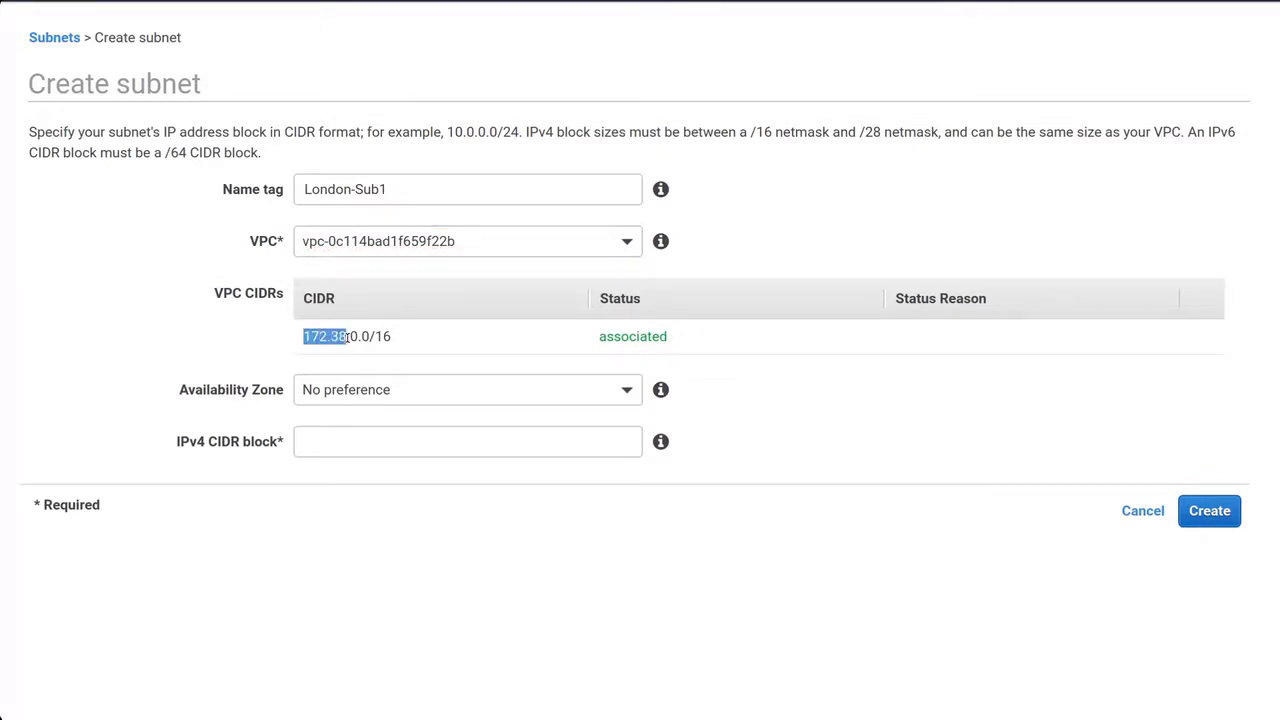
pyautogui.click(332, 445)
pyautogui.hotkey('ctrl', 'v')
pyautogui.write('.')
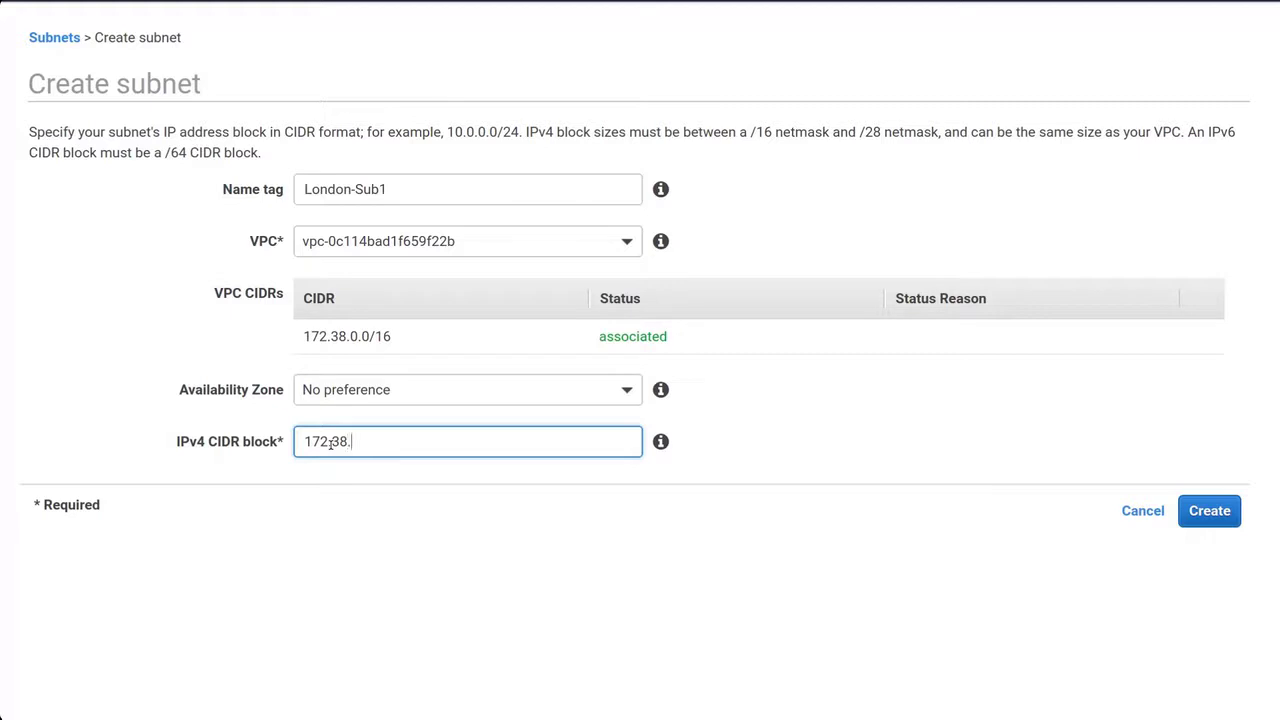
pyautogui.write('1.0/24')
pyautogui.click(1182, 512)
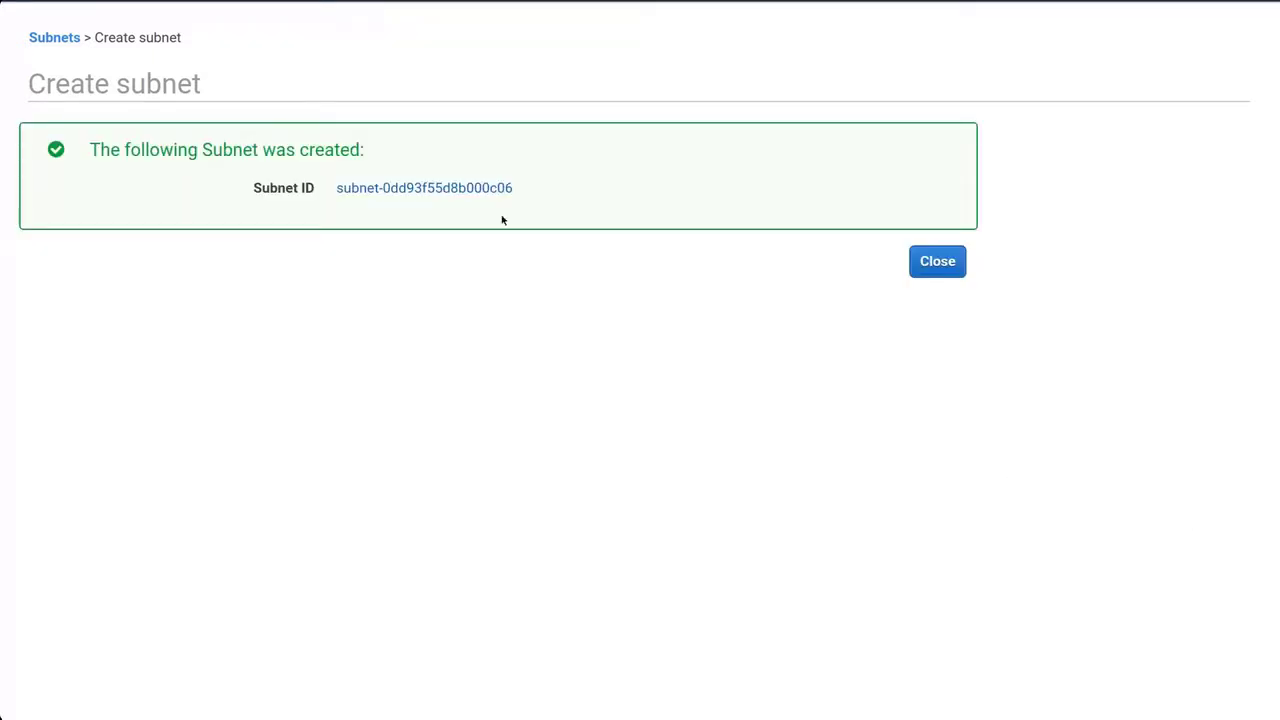
pyautogui.click(463, 190)
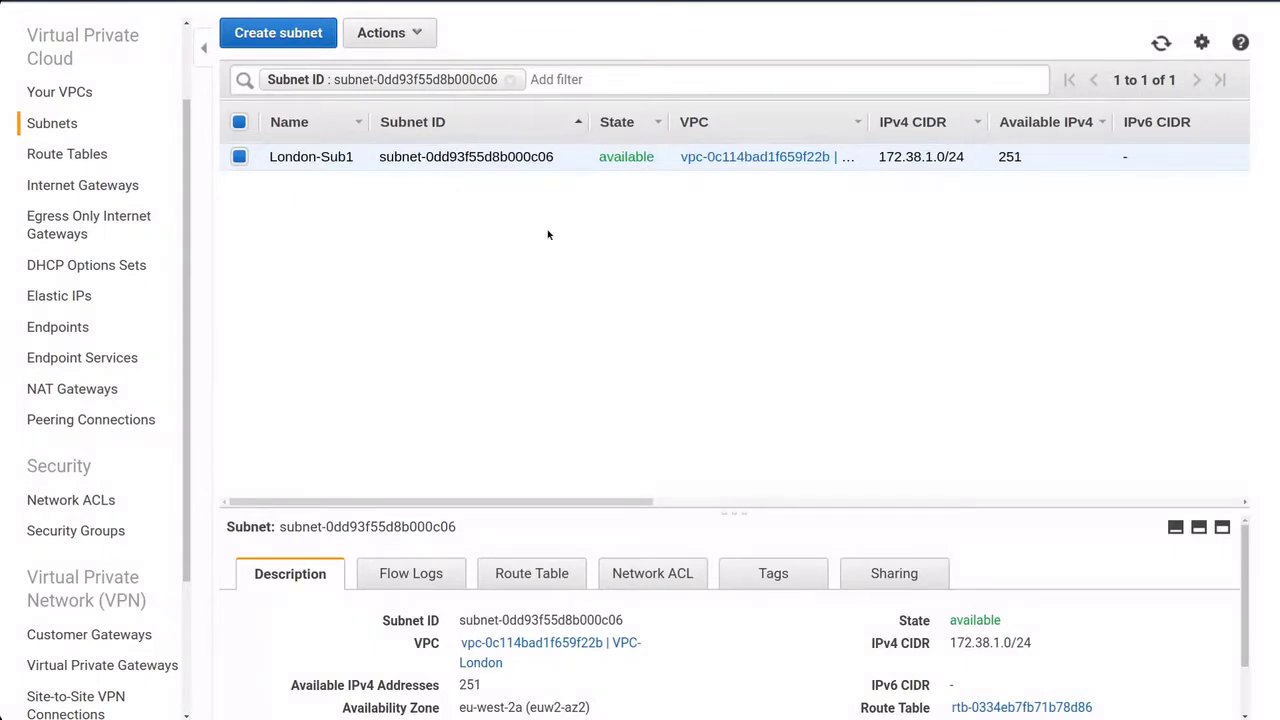
pyautogui.click(70, 155)
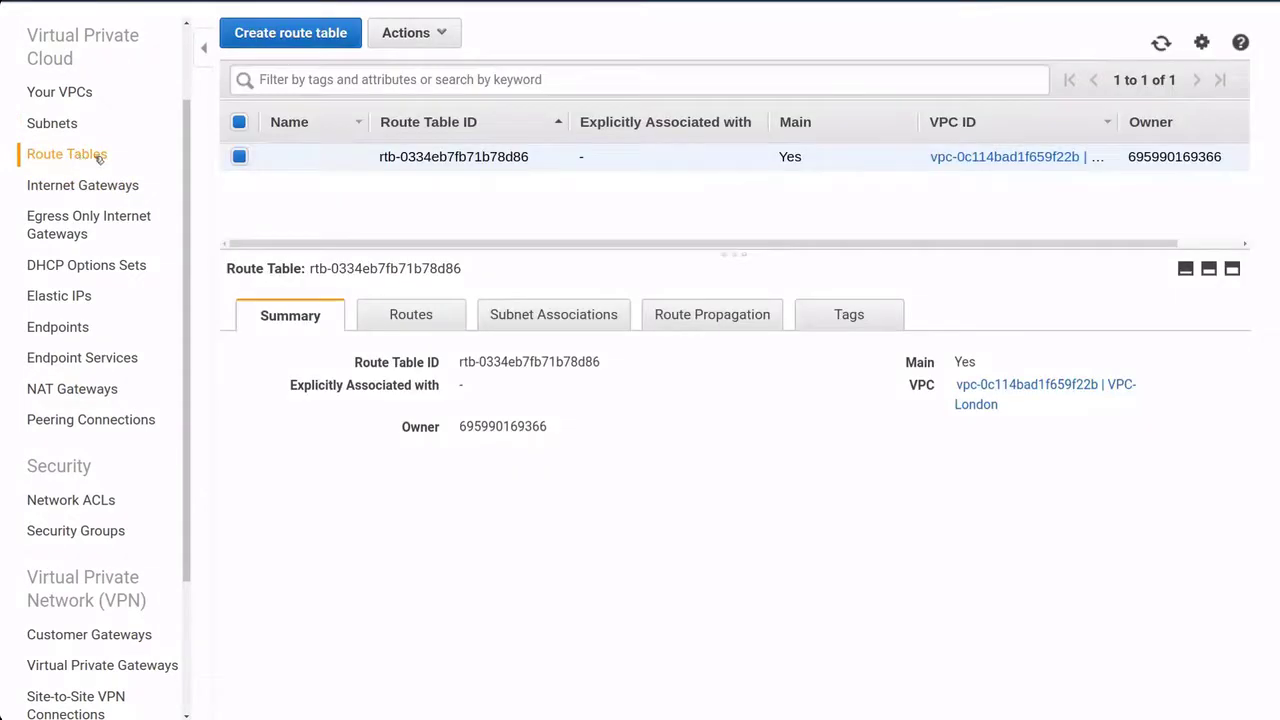
# Enable route propagation from VPG-London on the main route table and review its routes.
pyautogui.click(410, 316)
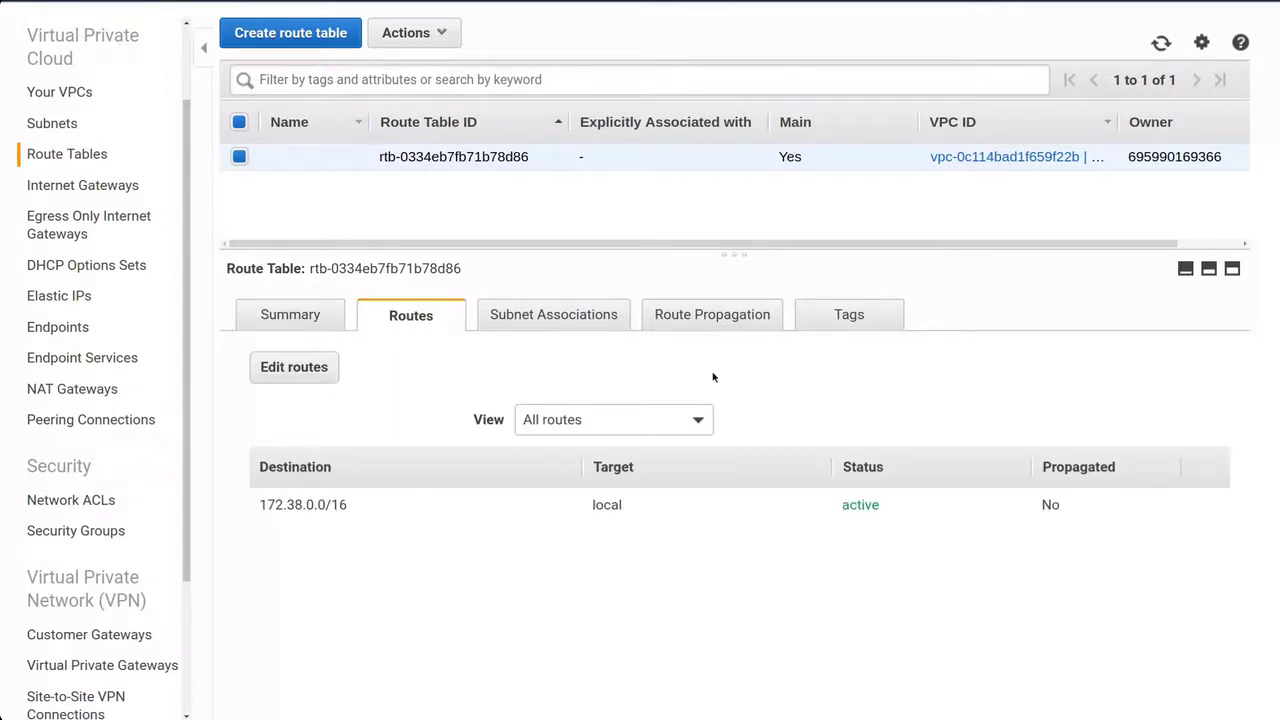
pyautogui.click(737, 318)
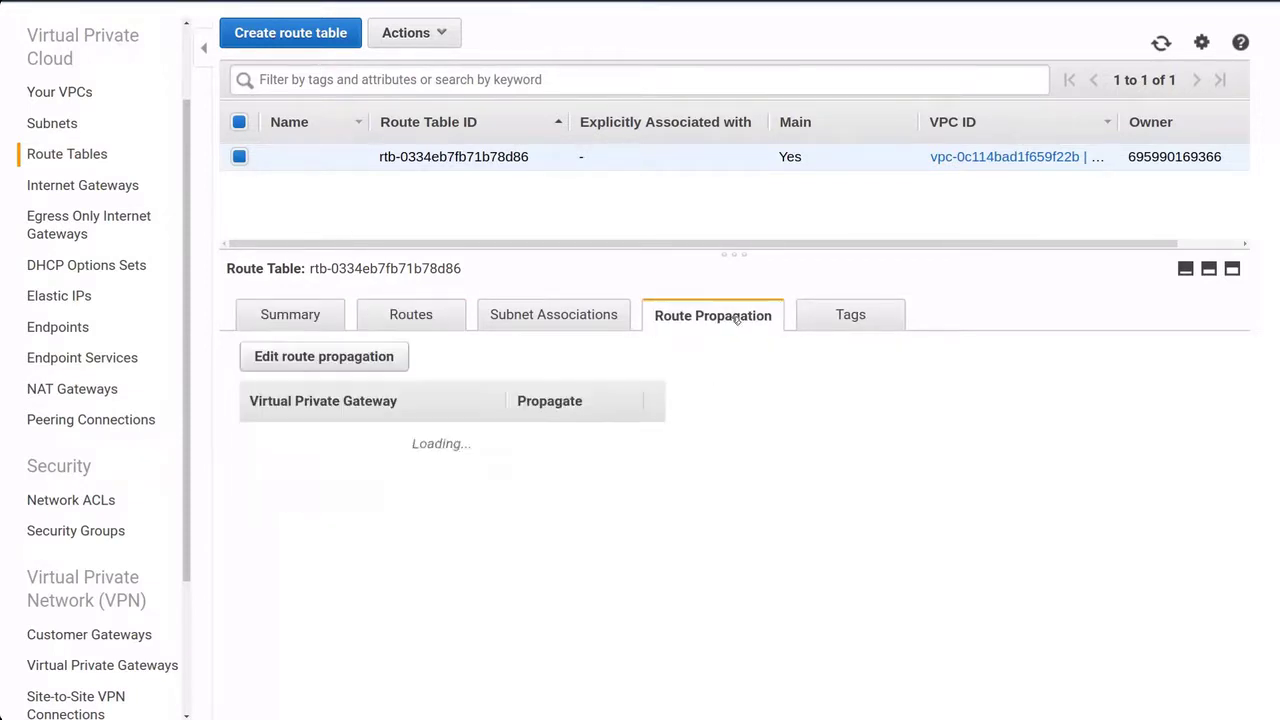
pyautogui.click(345, 362)
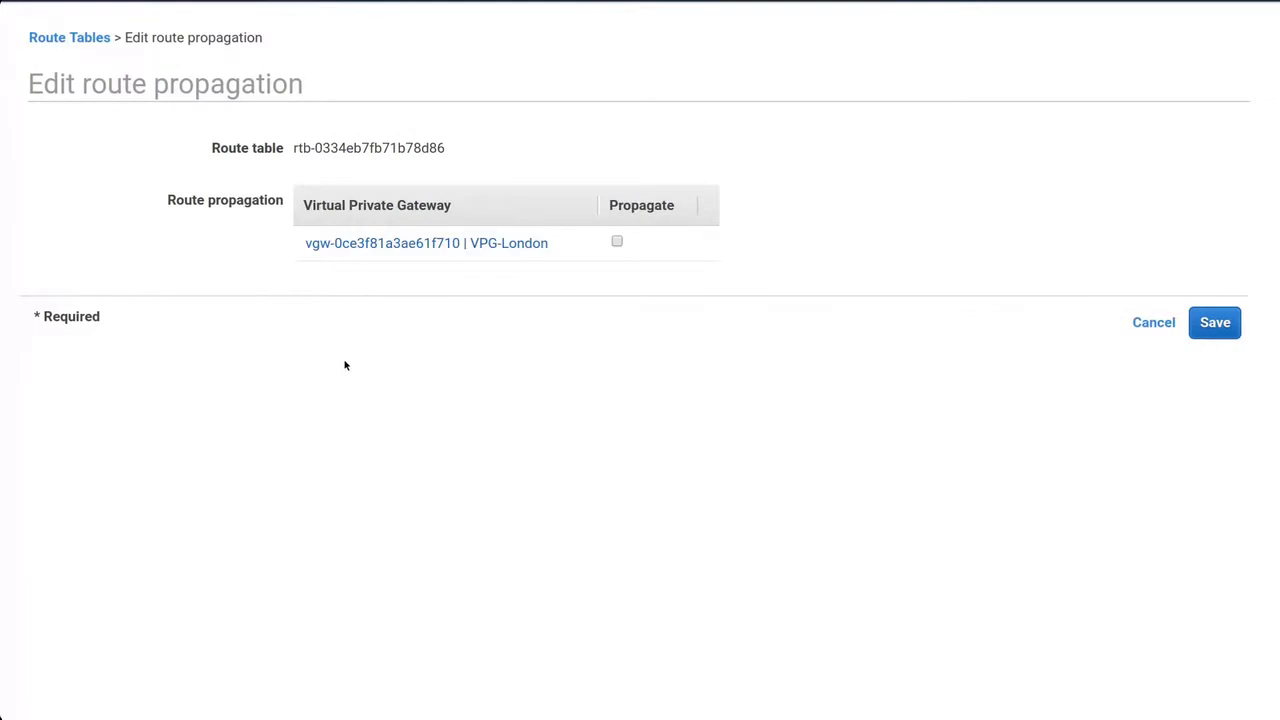
pyautogui.click(617, 242)
pyautogui.click(1214, 323)
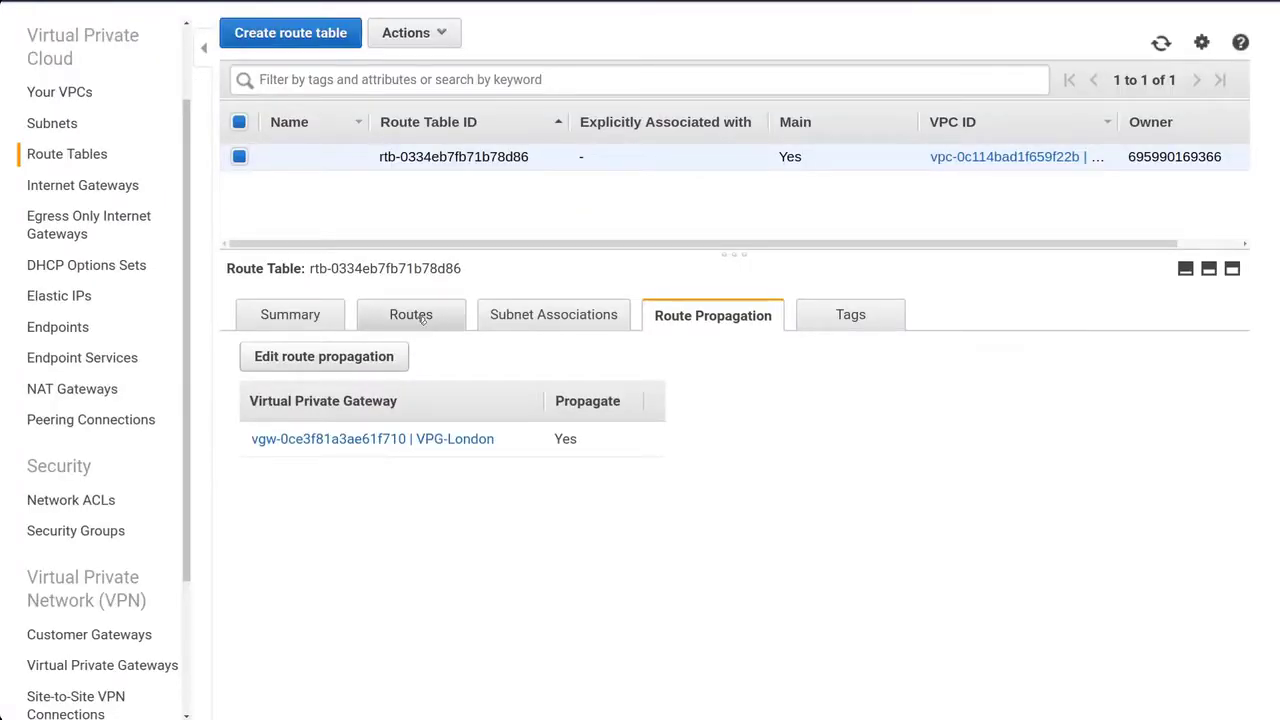
pyautogui.click(422, 318)
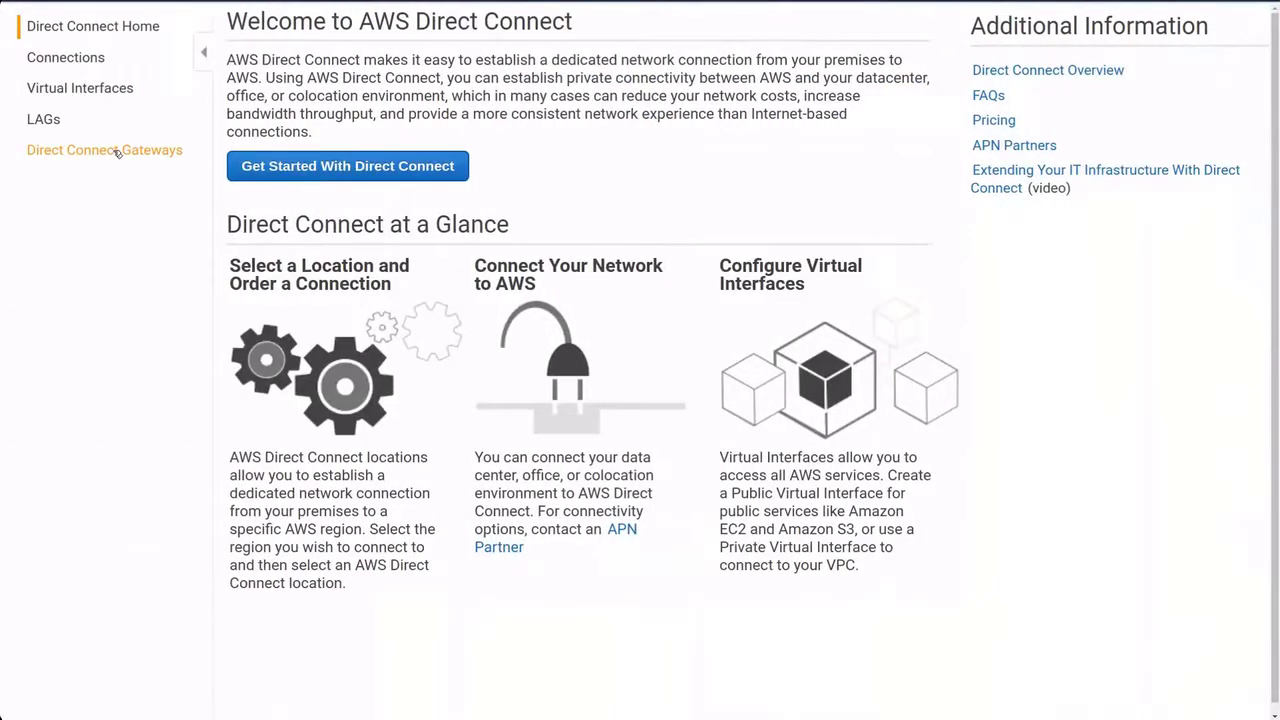
# Associate VPG-London with the PM-CVS Direct Connect gateway and check it shows associated in eu-west-2.
pyautogui.click(117, 150)
pyautogui.click(368, 166)
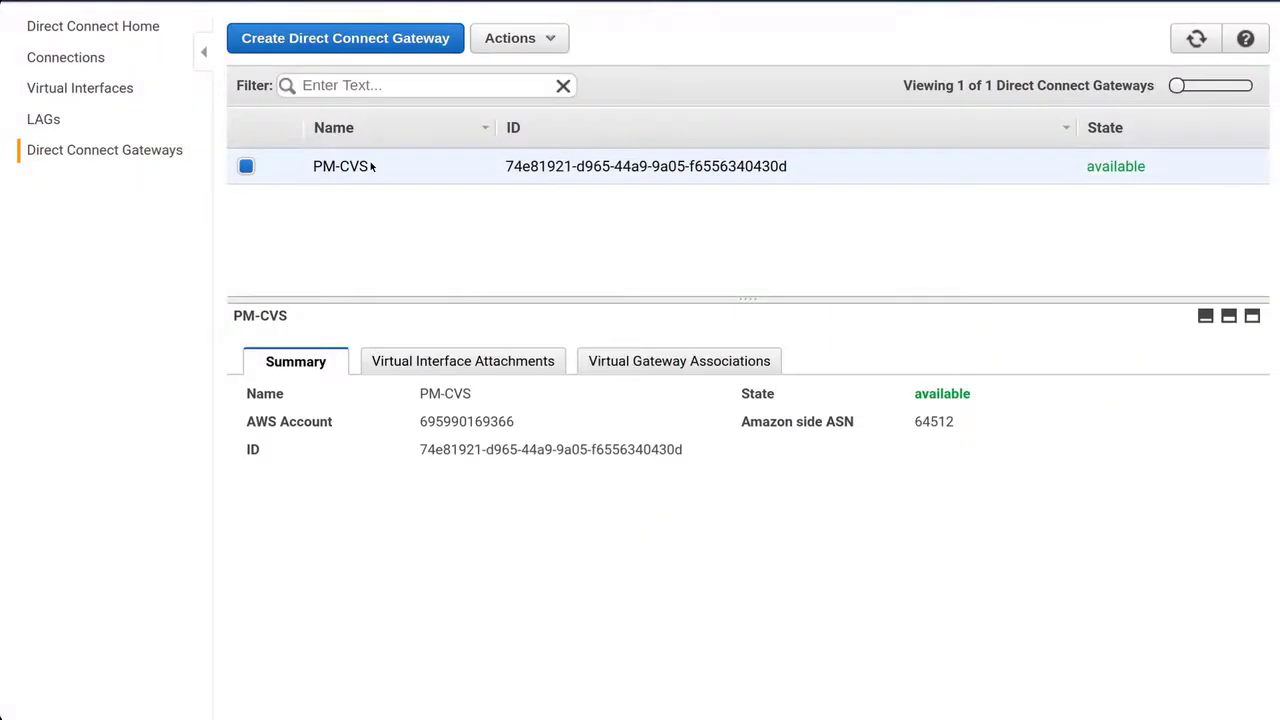
pyautogui.click(511, 44)
pyautogui.click(511, 46)
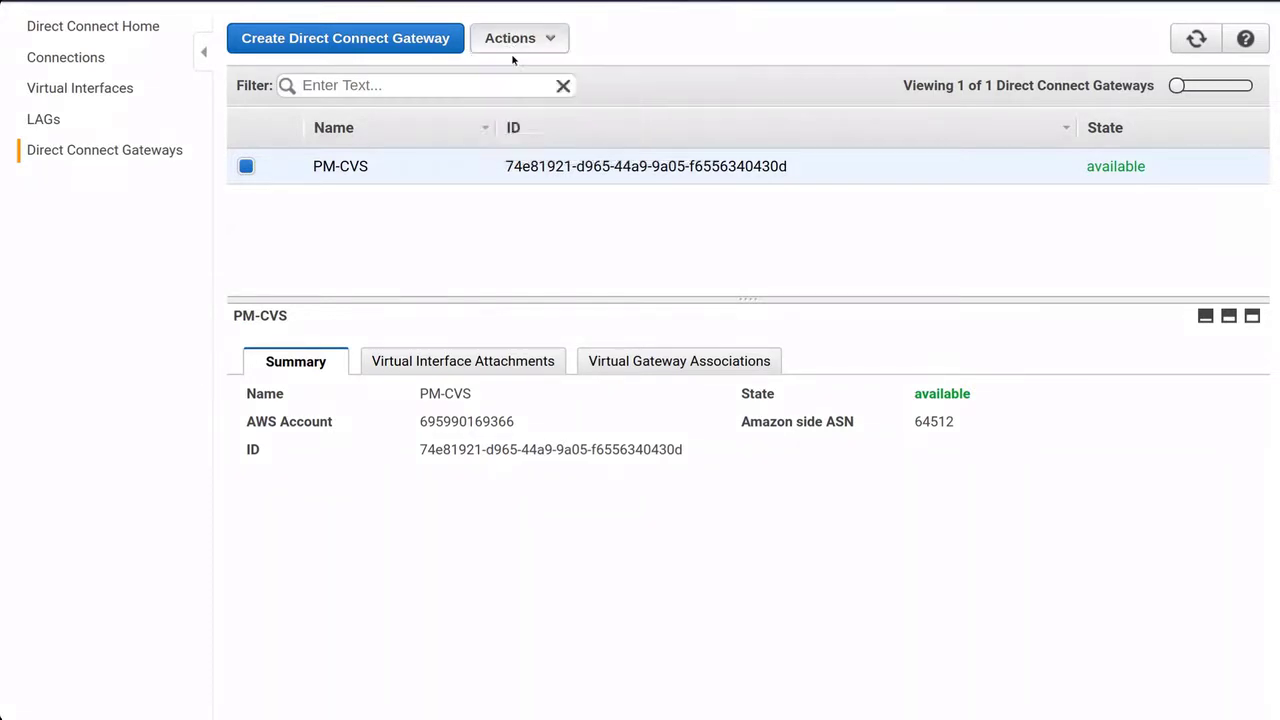
pyautogui.click(512, 45)
pyautogui.click(539, 81)
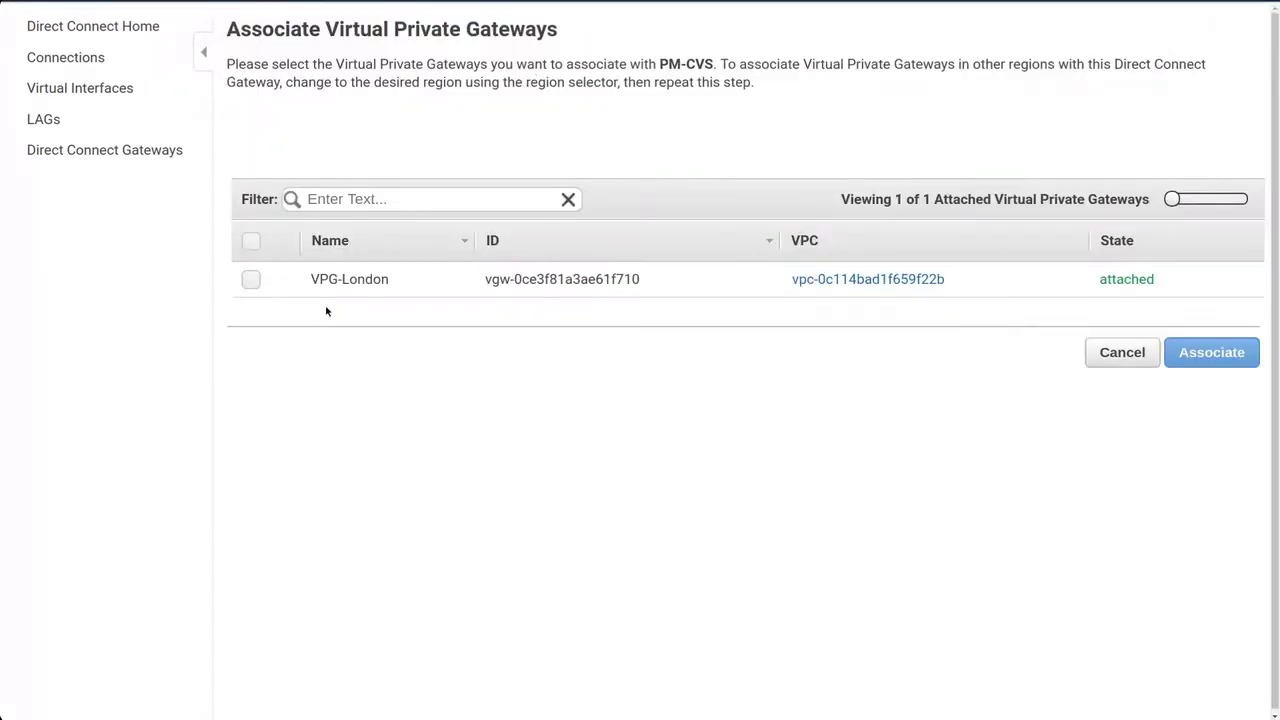
pyautogui.click(251, 280)
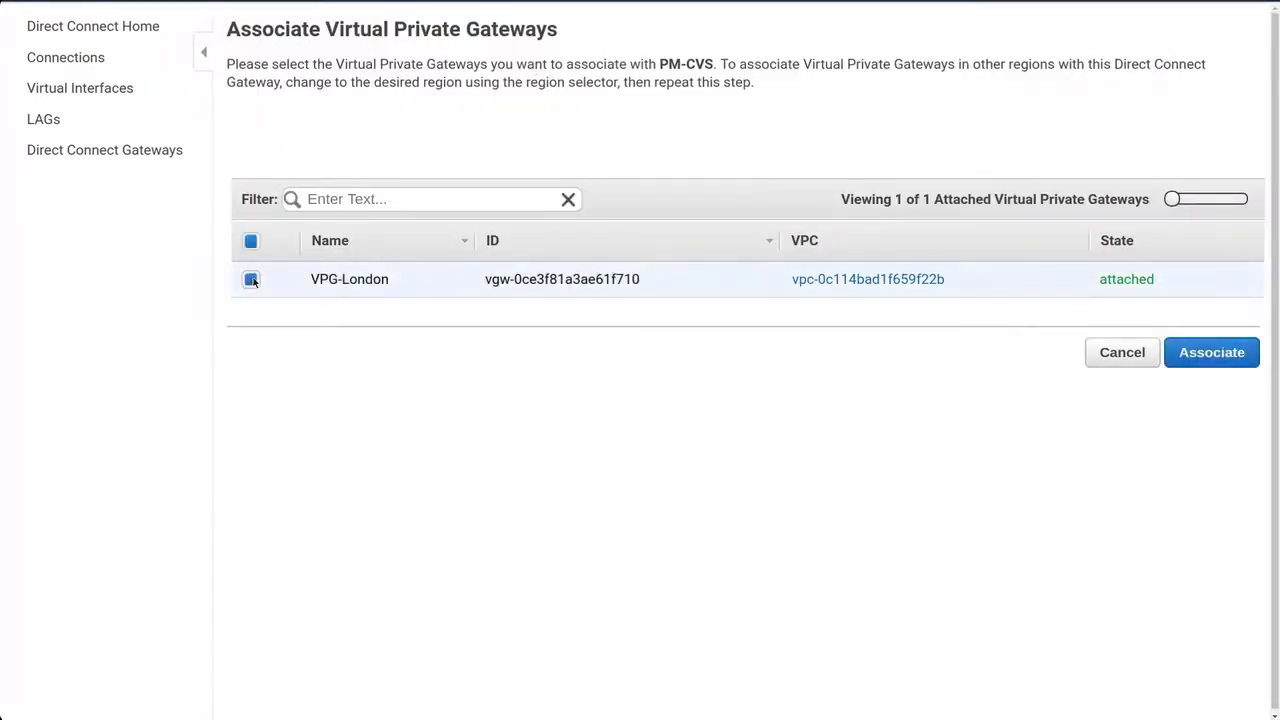
pyautogui.click(1222, 355)
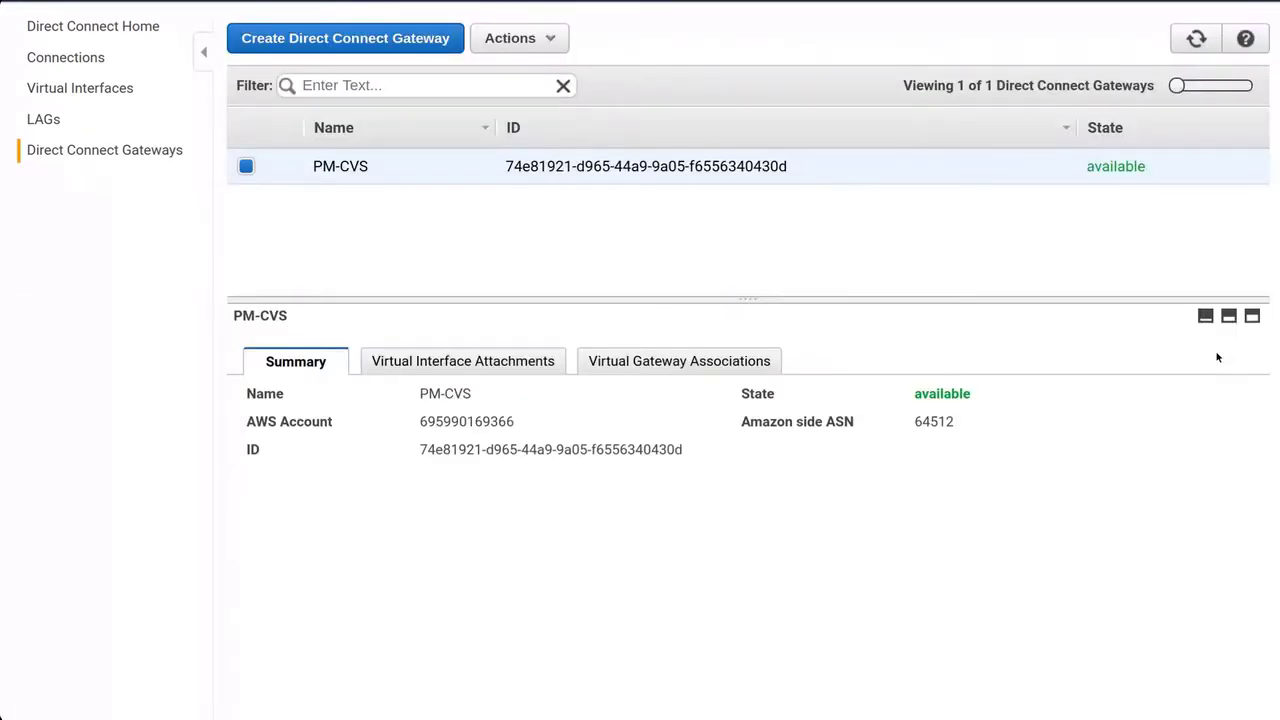
pyautogui.click(722, 361)
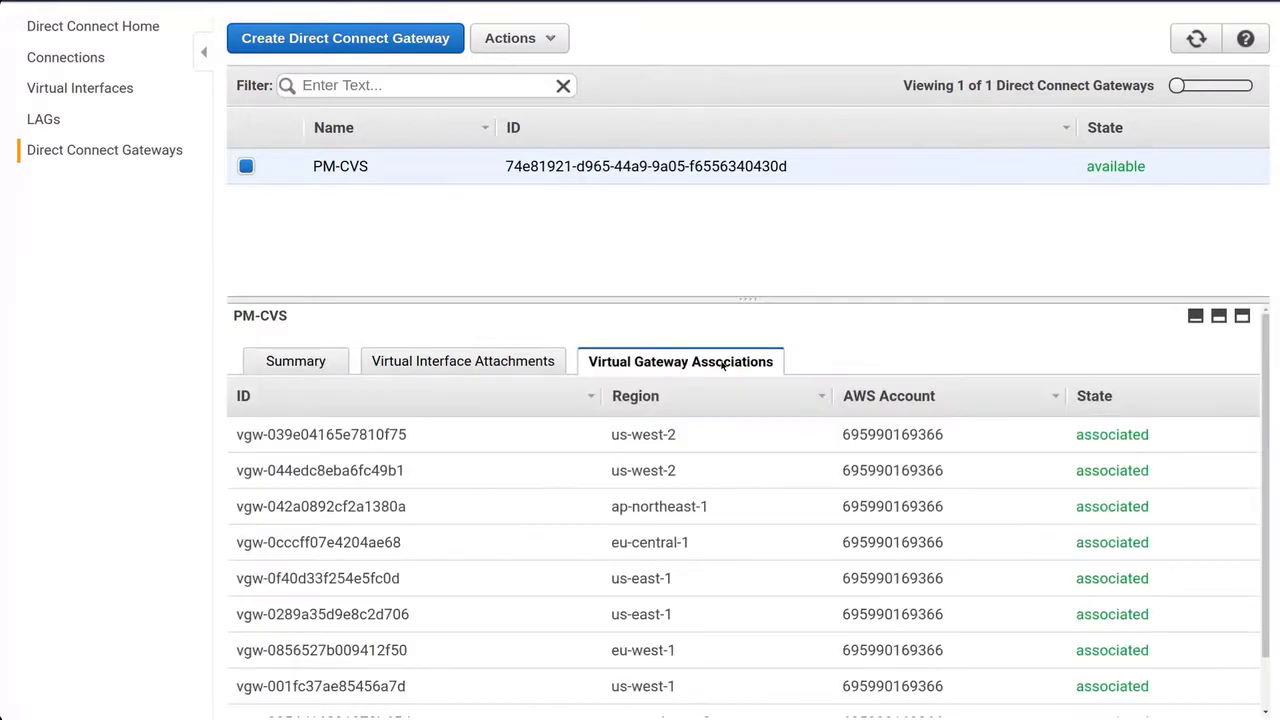
pyautogui.scroll(-1, 735, 501)
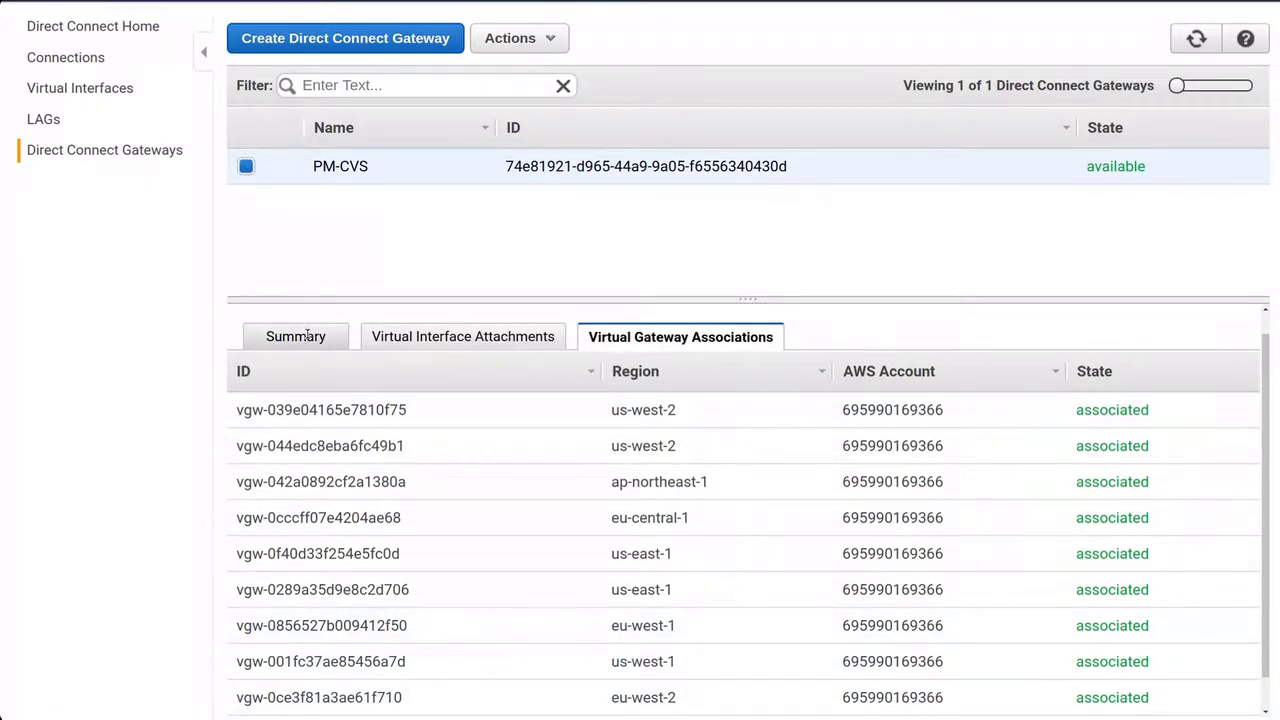
pyautogui.click(304, 336)
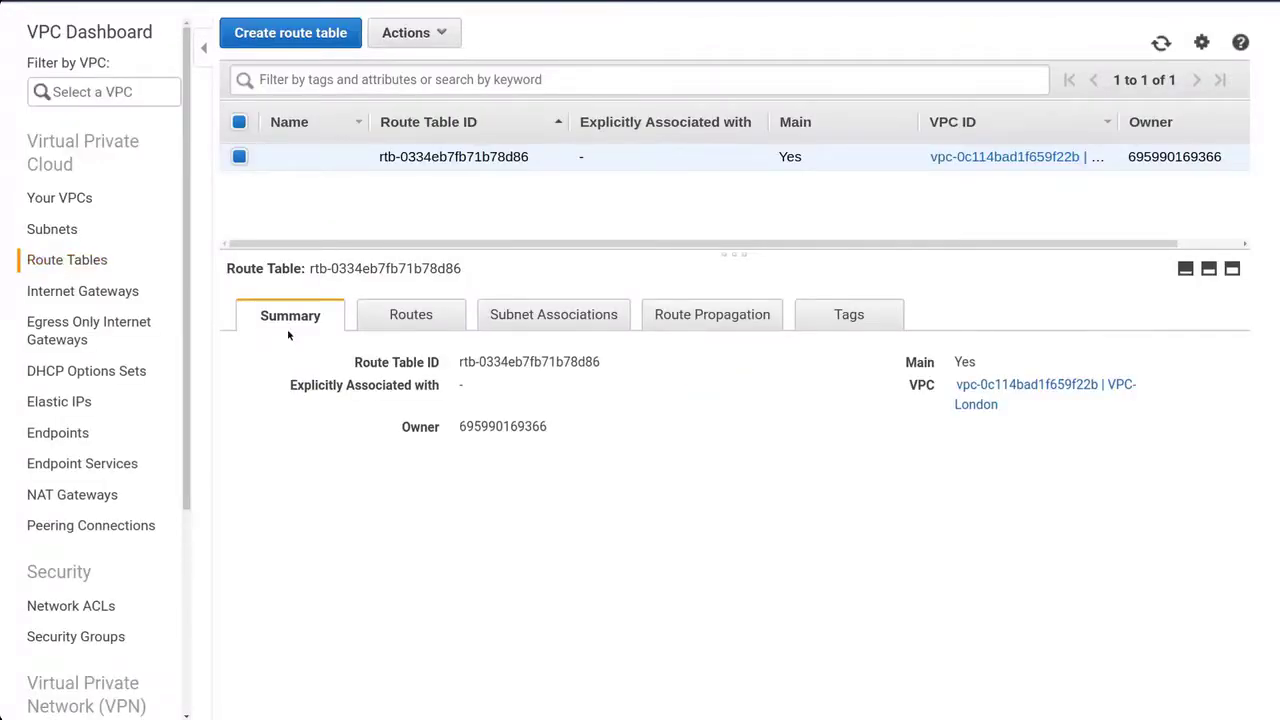
# Review the route table's routes, then continue the Cloud Volumes trial subscription to account setup.
pyautogui.click(416, 320)
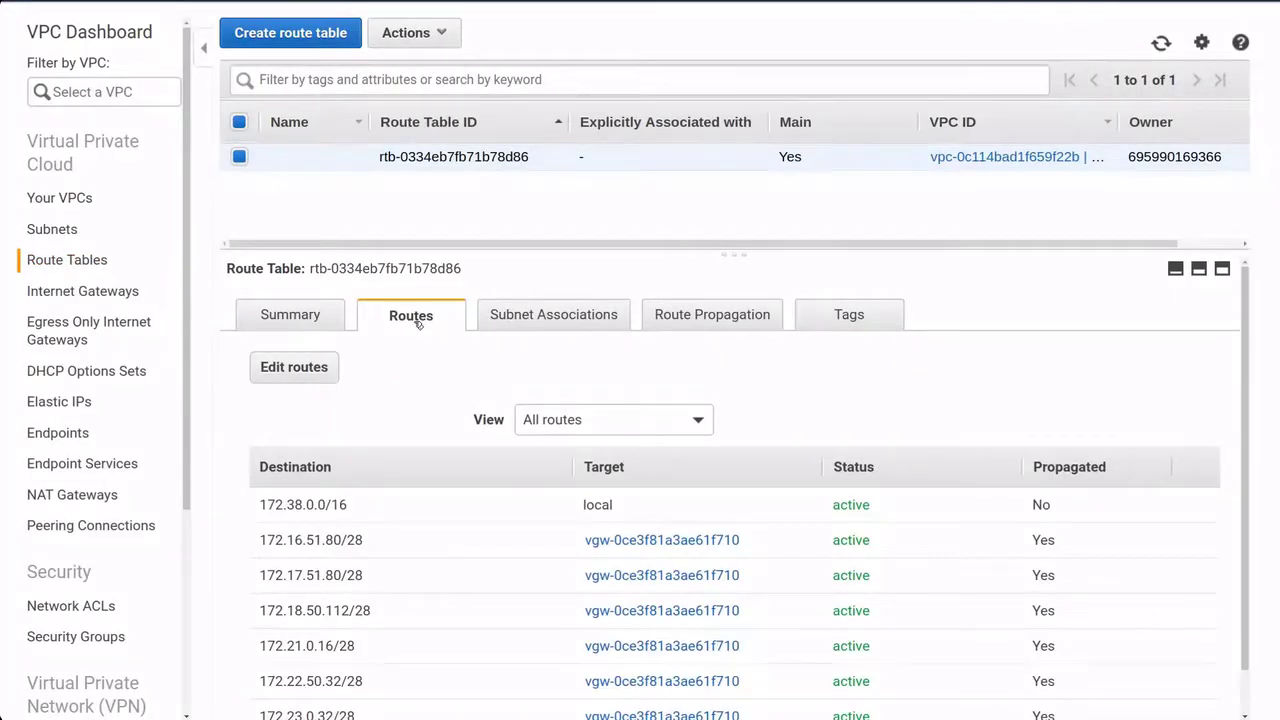
pyautogui.scroll(-1, 436, 573)
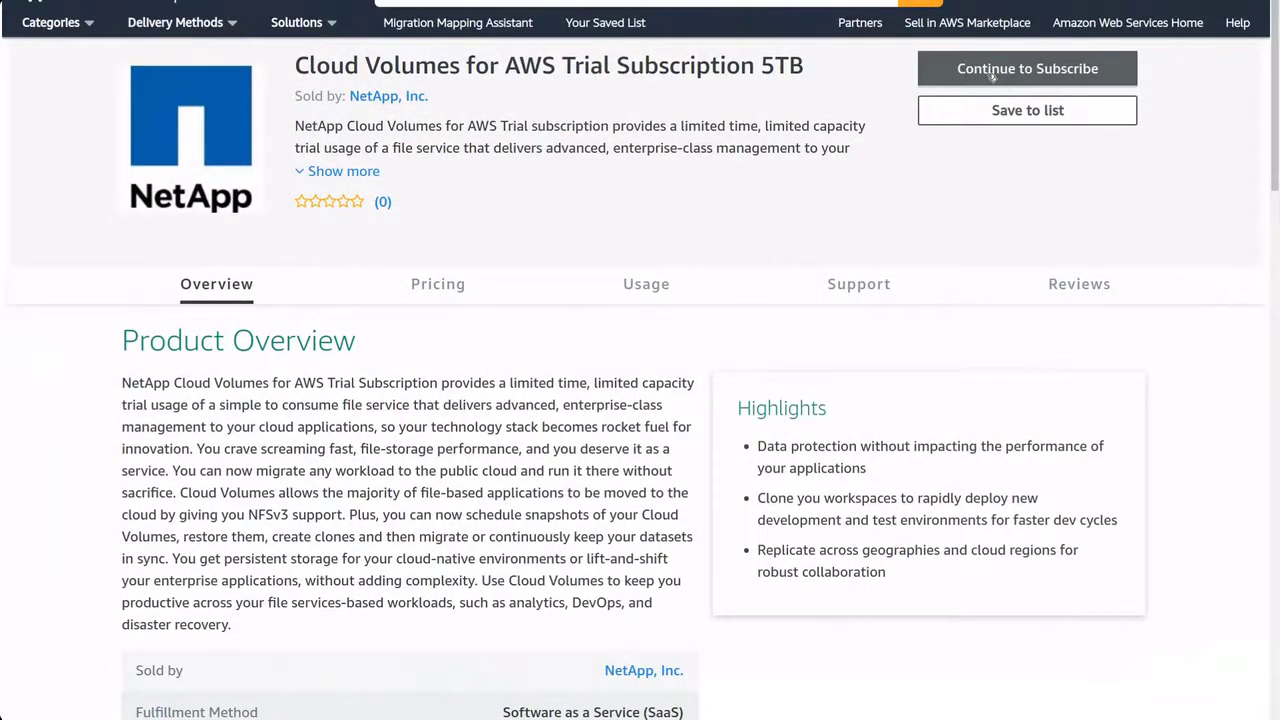
pyautogui.click(988, 77)
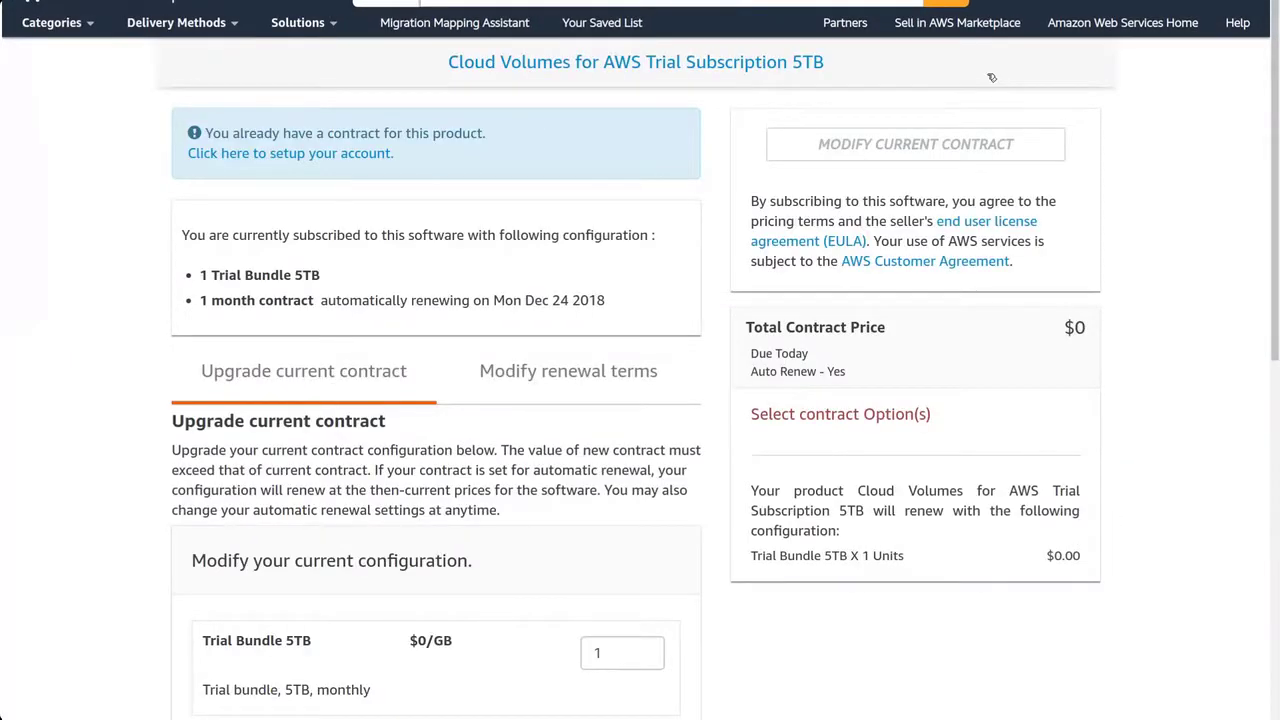
pyautogui.click(346, 156)
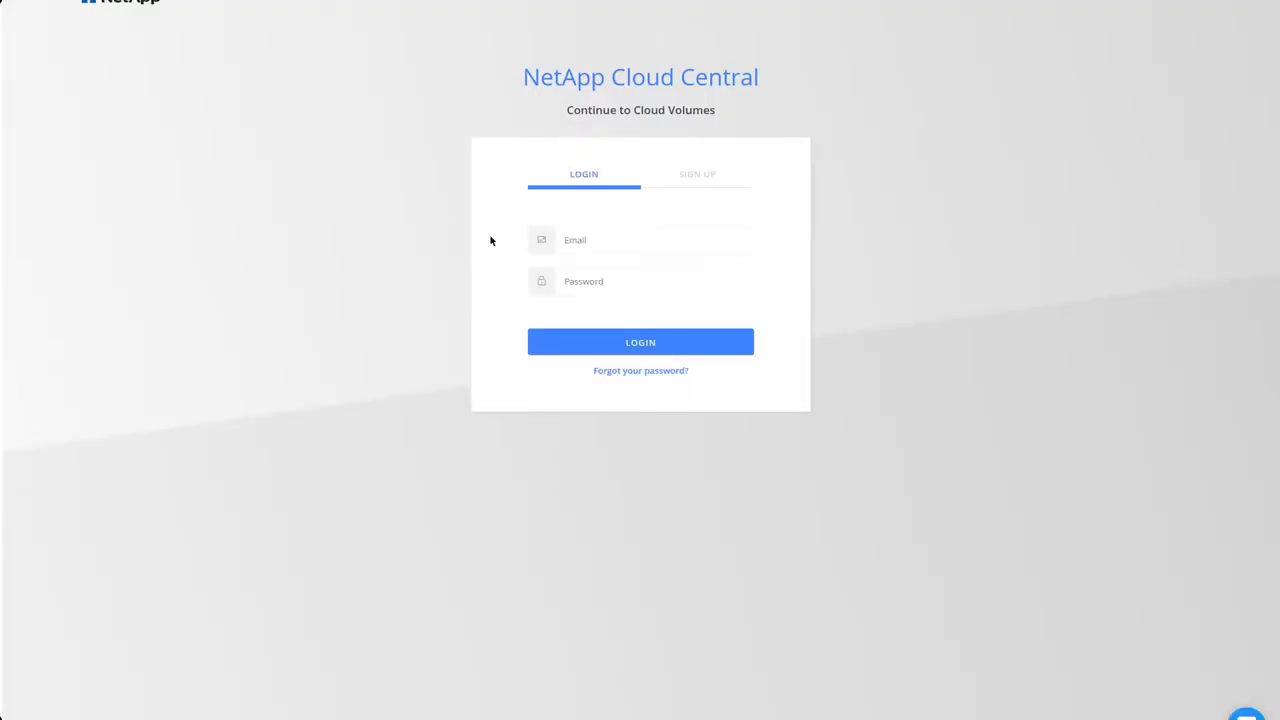
# Glance at the Cloud Central sign-up form, then return to login and enter the account e-mail.
pyautogui.click(690, 177)
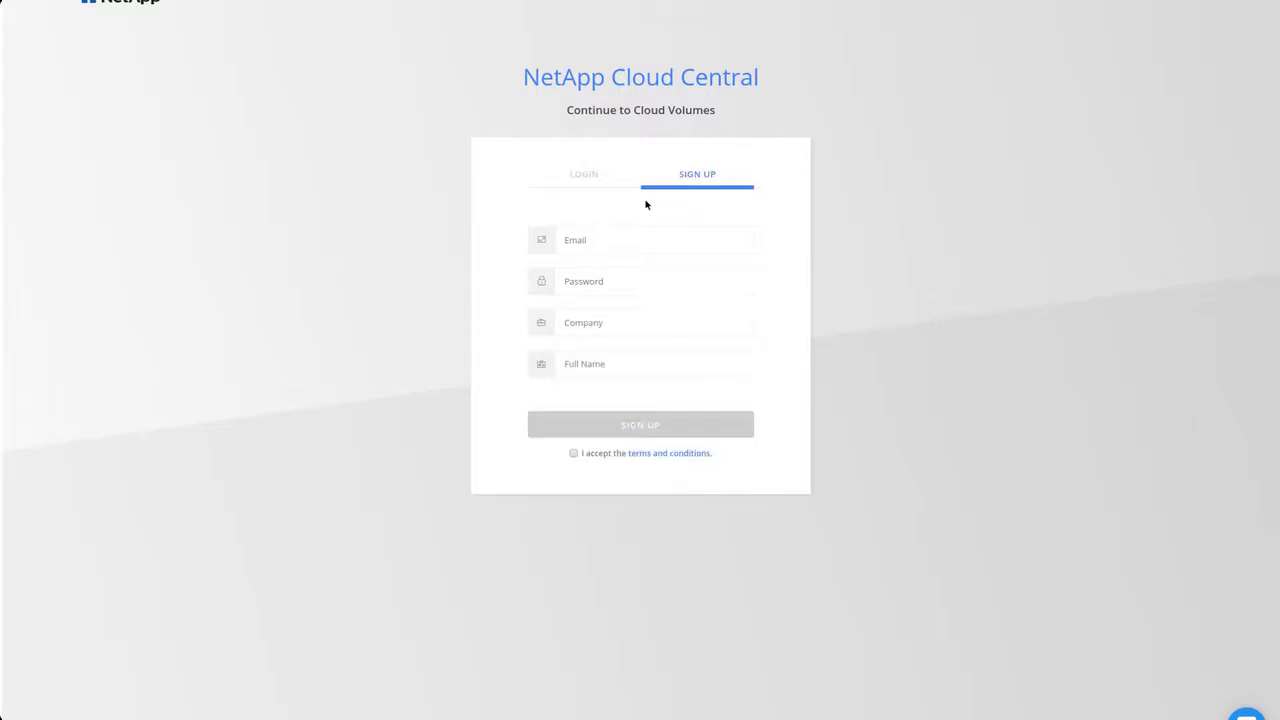
pyautogui.click(576, 240)
pyautogui.write('gra')
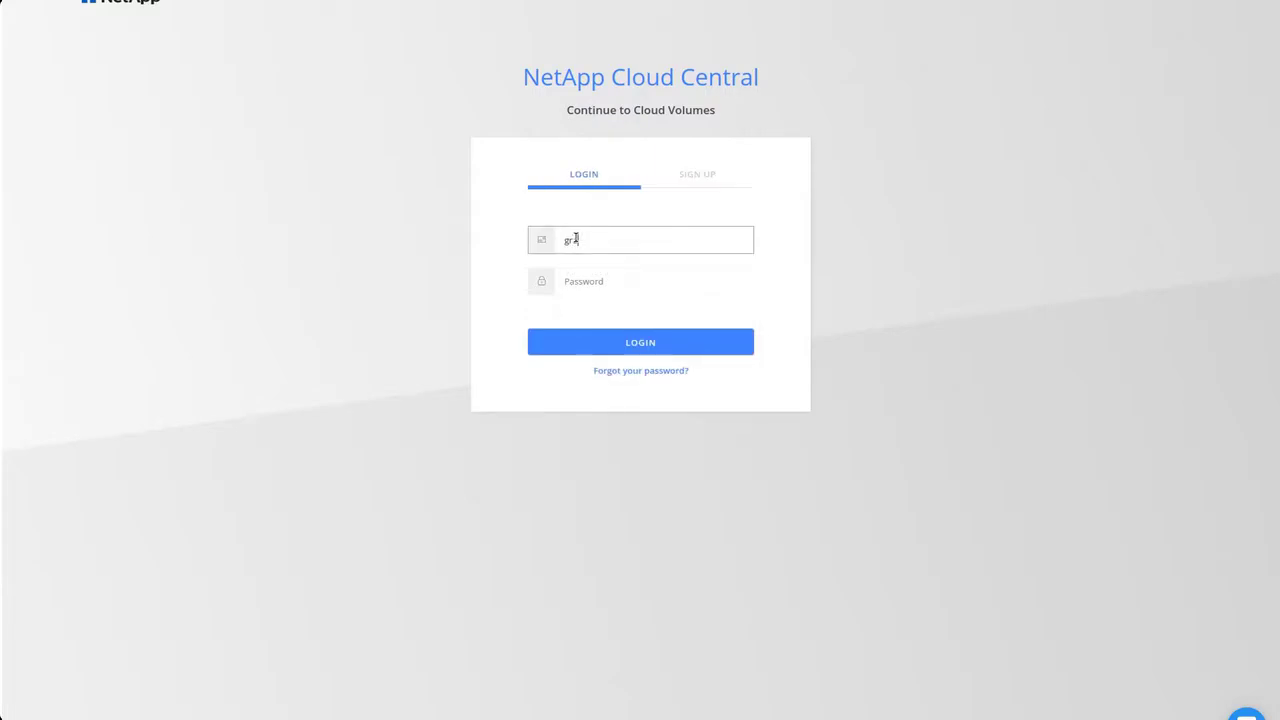
pyautogui.write('ham')
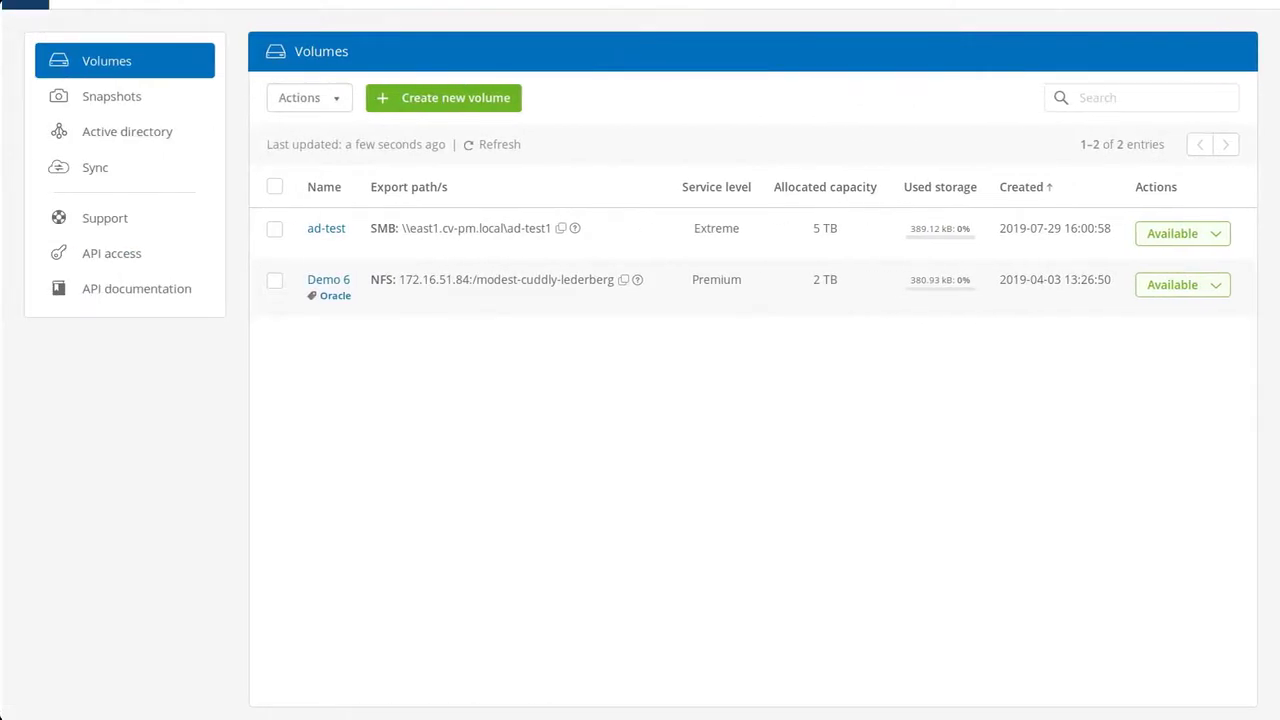
# Switch to the ap-northeast-1 region and start creating a new volume.
pyautogui.click(952, 8)
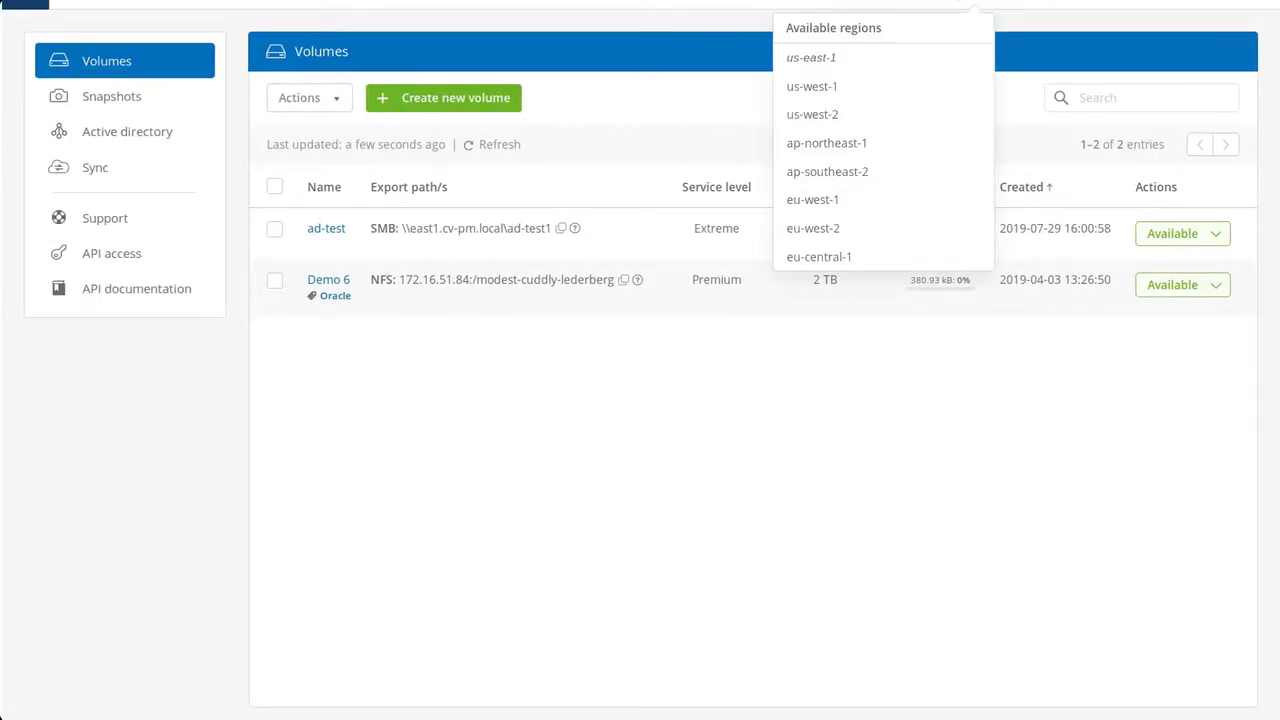
pyautogui.click(900, 143)
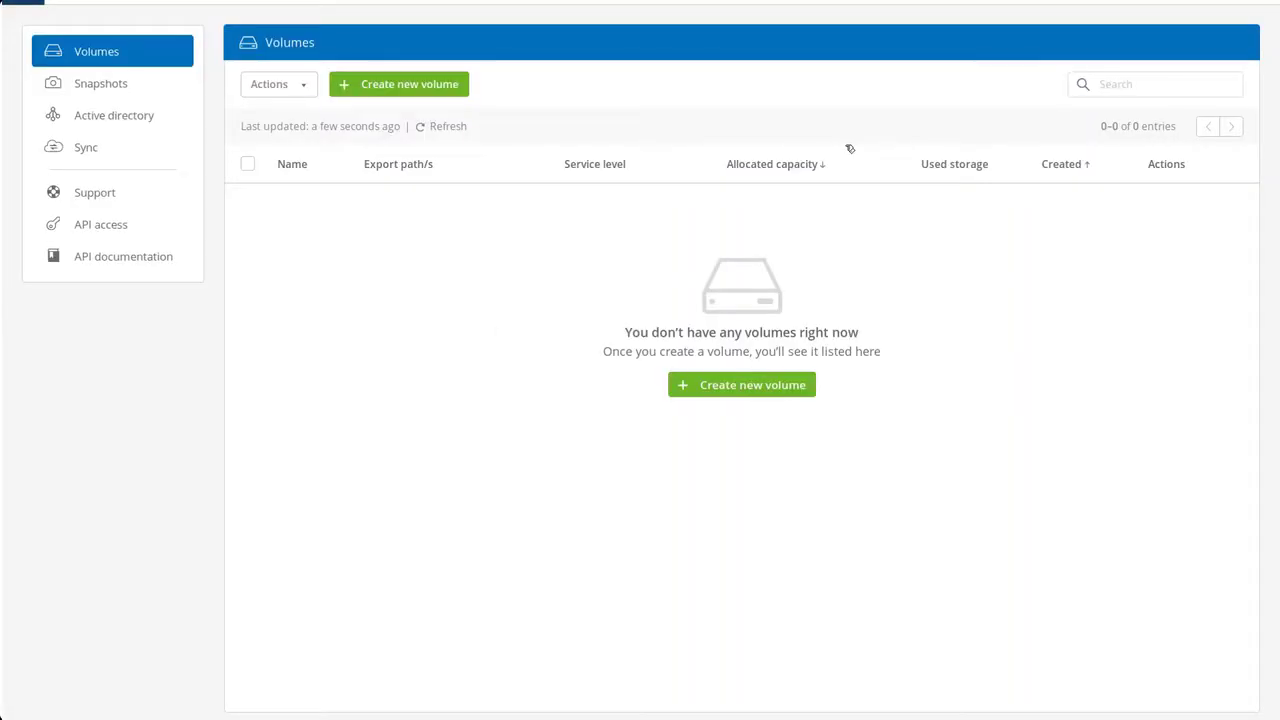
pyautogui.click(782, 385)
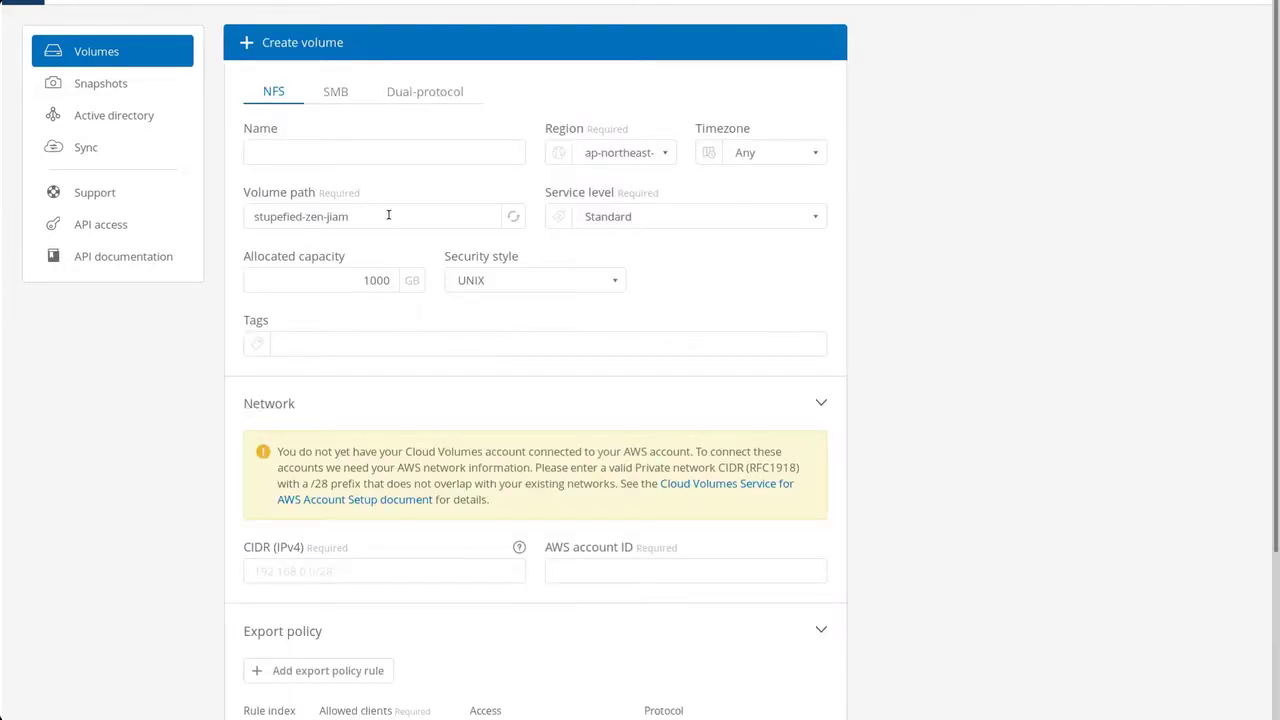
# Name the new NFS volume 1st-Volume and note the /28 CIDR requirement.
pyautogui.click(362, 148)
pyautogui.write('1st-')
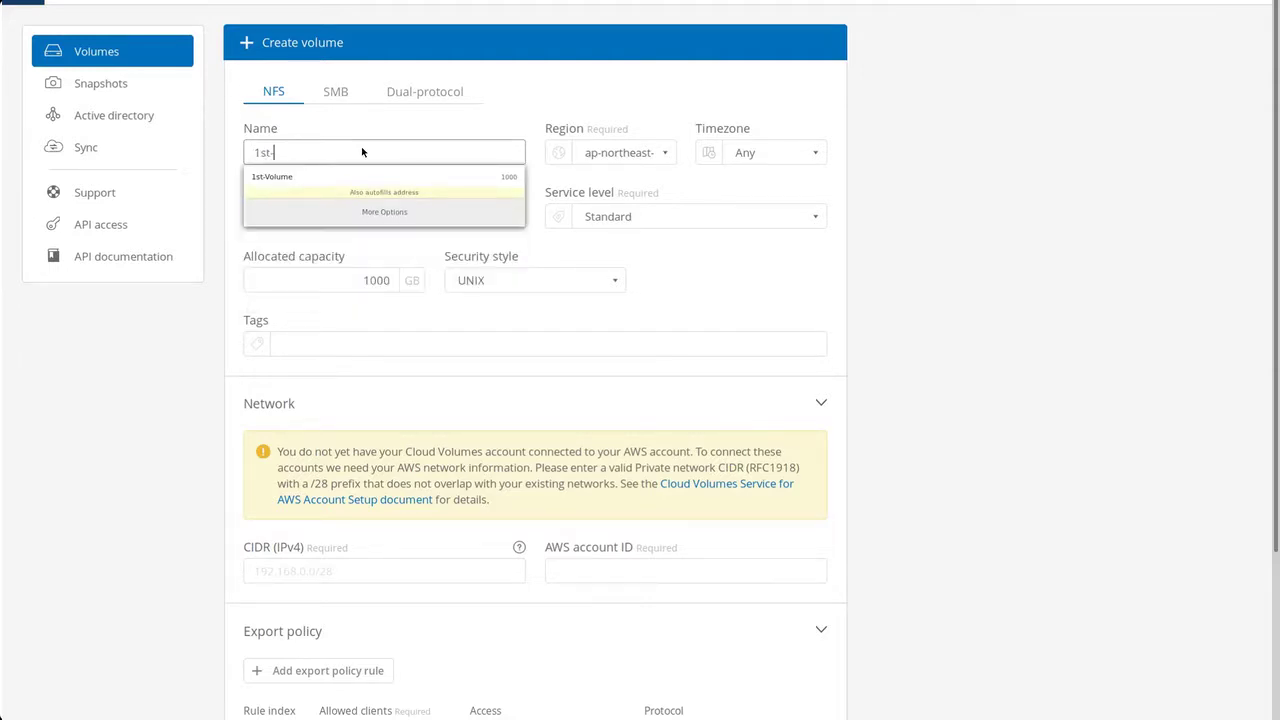
pyautogui.write('Volume')
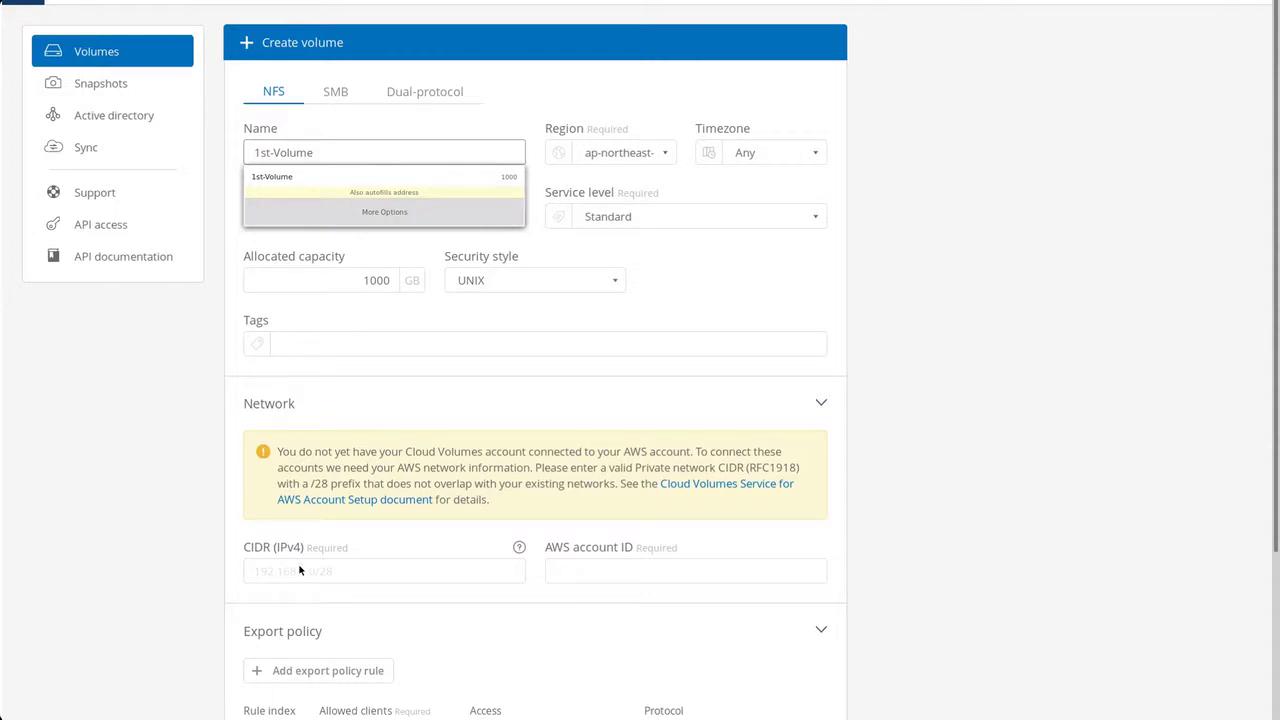
pyautogui.click(289, 517)
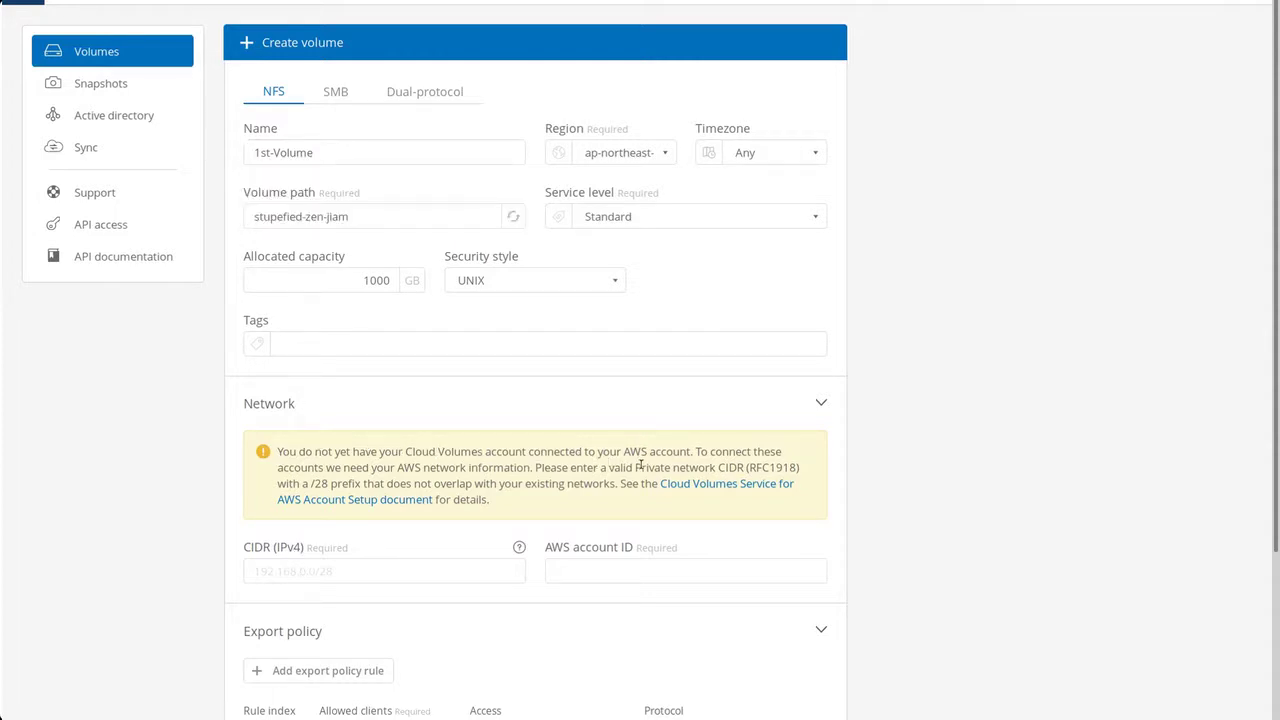
pyautogui.moveTo(719, 469); pyautogui.dragTo(329, 484)
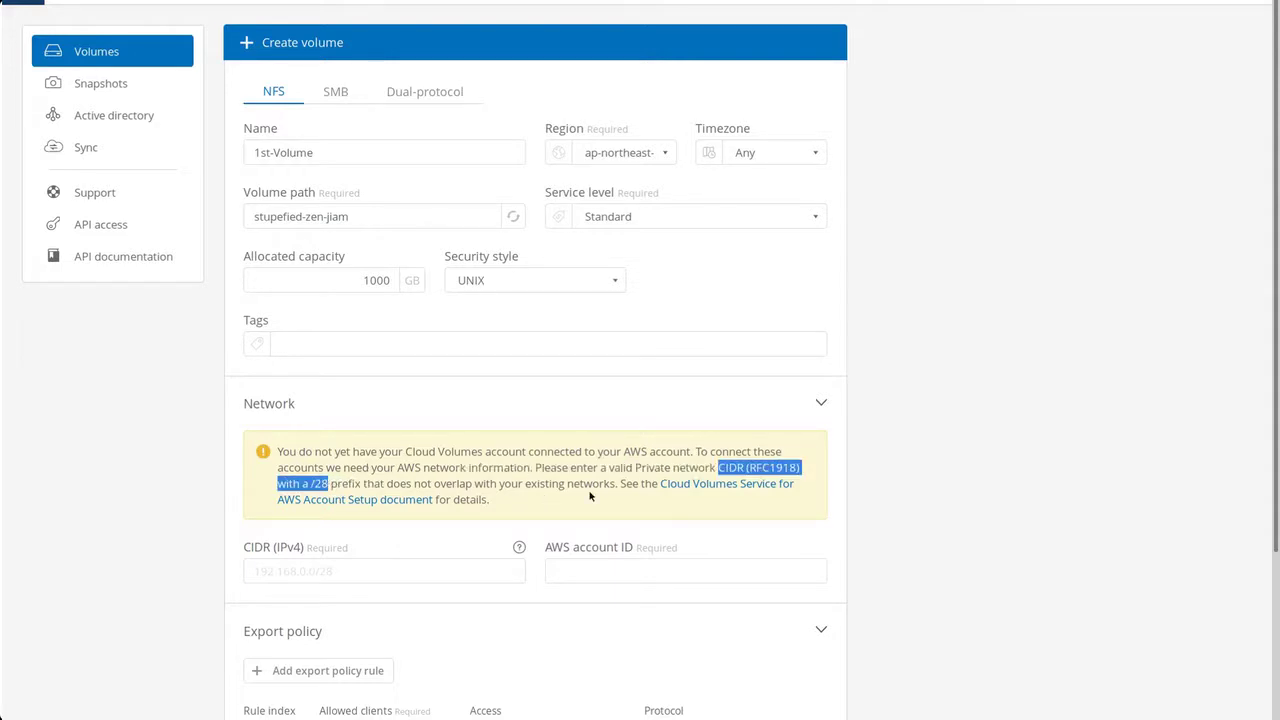
# Enter network CIDR 172.25.0.0/28 and the AWS account ID, then create the volume.
pyautogui.click(421, 568)
pyautogui.write('172')
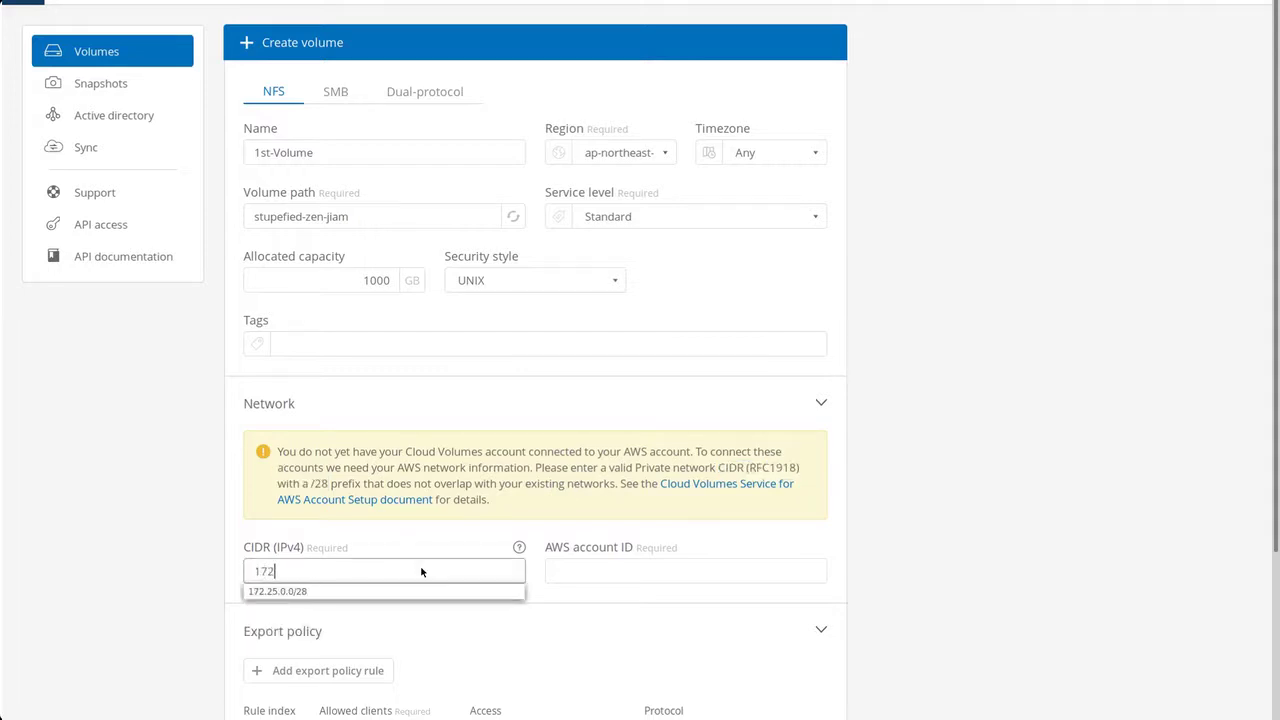
pyautogui.write('.25.0.0/28')
pyautogui.click(566, 577)
pyautogui.write('1234')
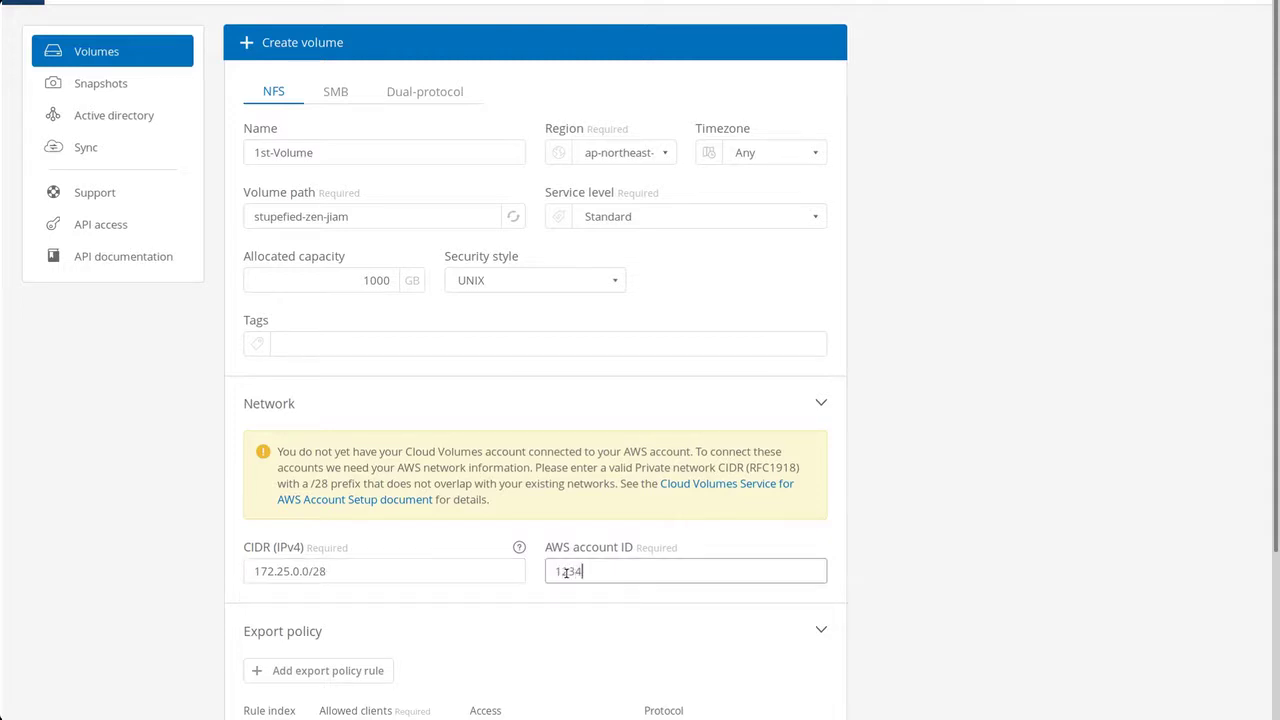
pyautogui.write('56789')
pyautogui.scroll(-3, 737, 700)
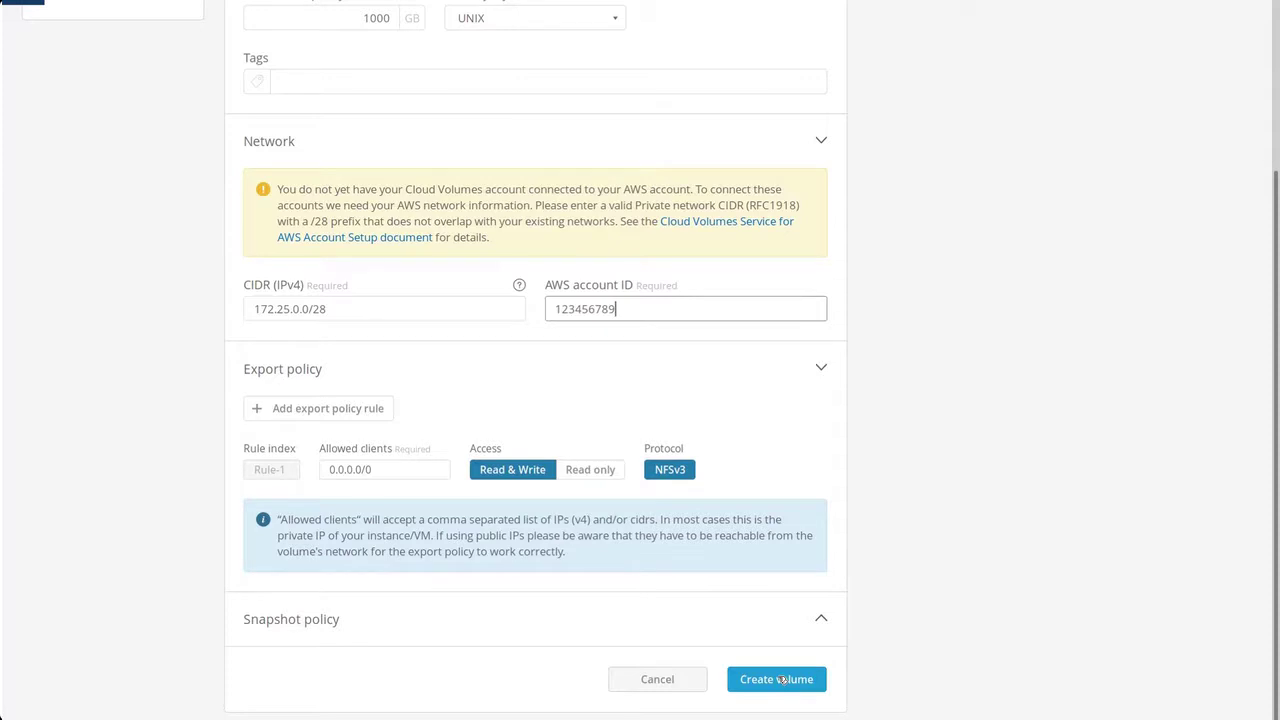
pyautogui.click(779, 679)
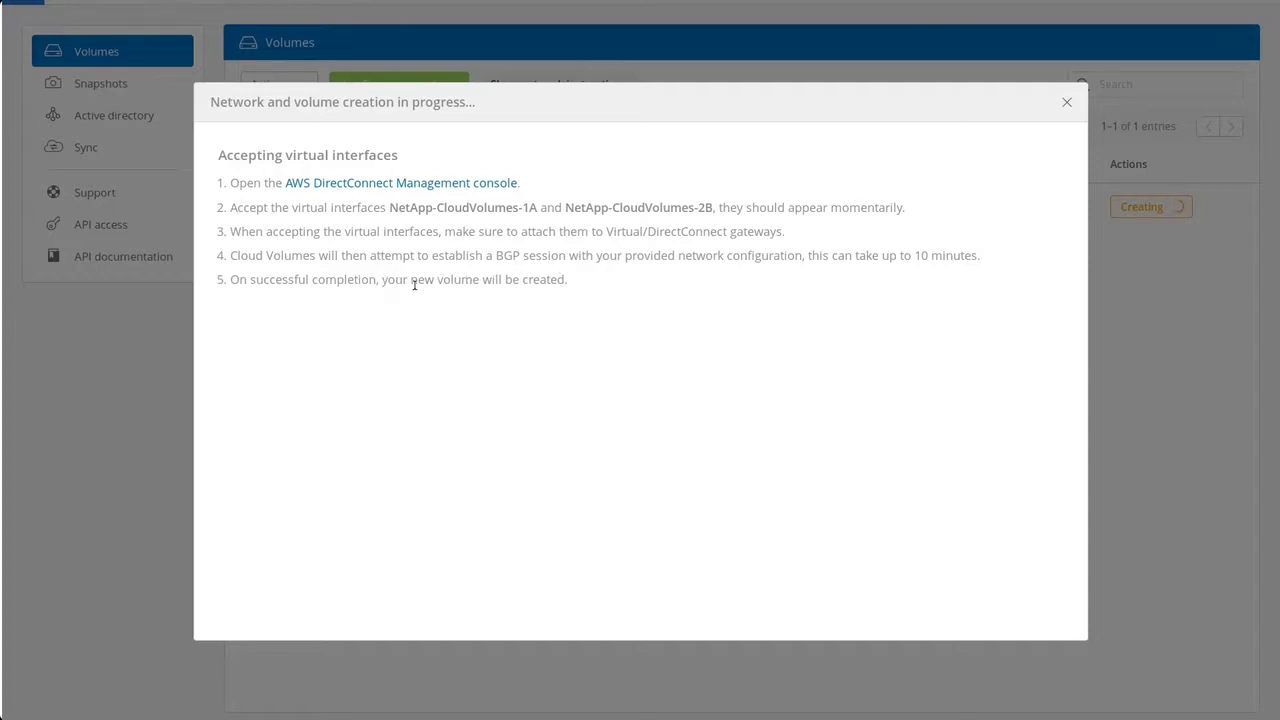
# Open the AWS Direct Connect management console from the volume creation progress dialog.
pyautogui.click(354, 184)
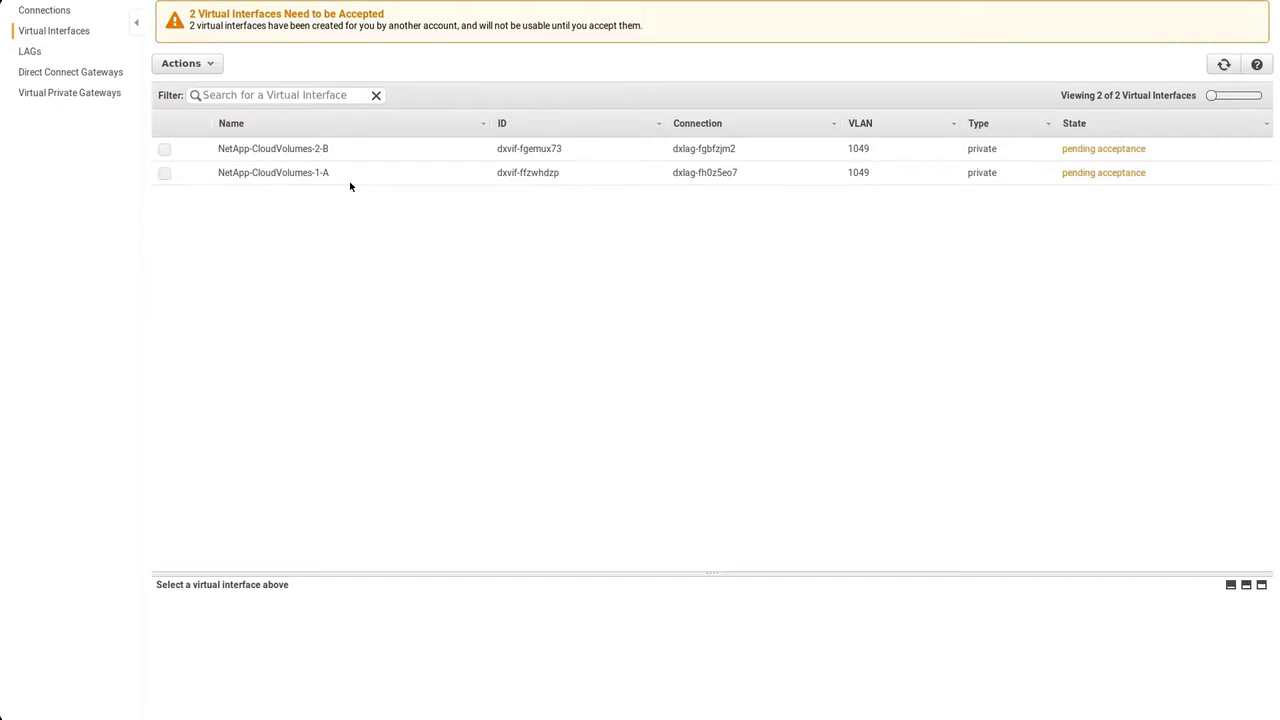
# Accept virtual interface NetApp-CloudVolumes-1-A onto the PM-CVS Direct Connect gateway, acknowledging charges.
pyautogui.click(164, 173)
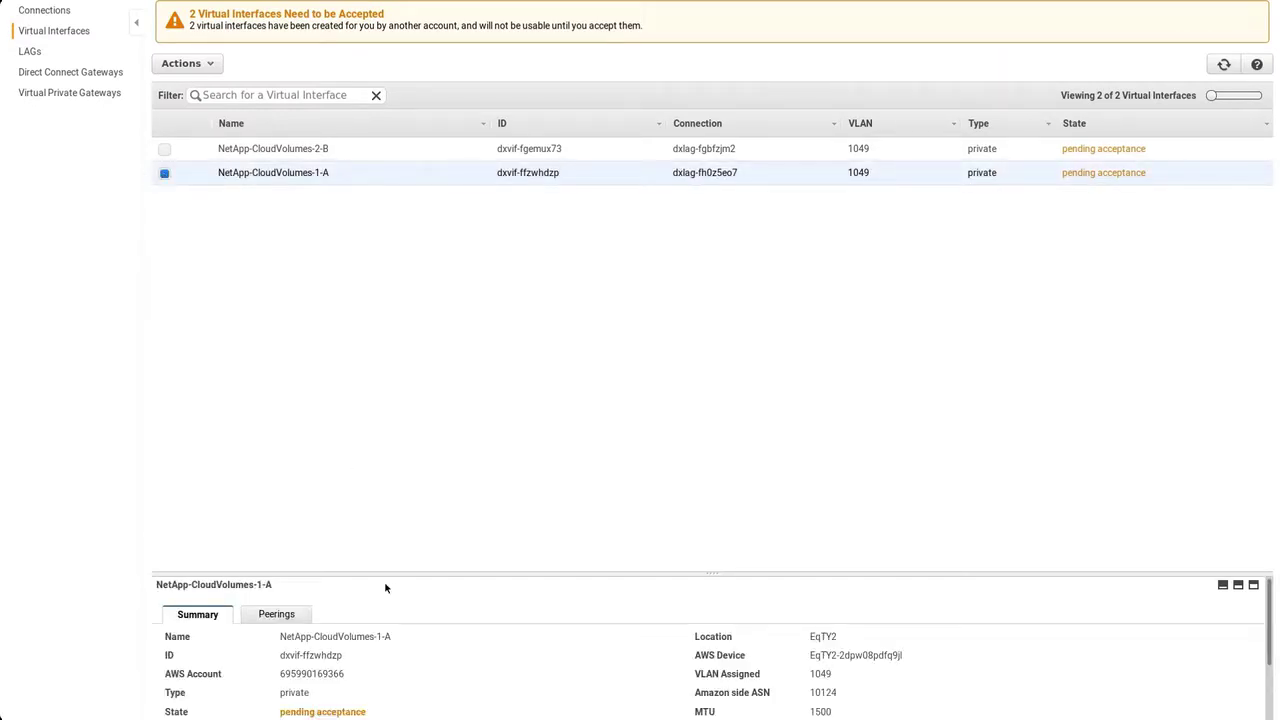
pyautogui.moveTo(403, 576); pyautogui.dragTo(397, 342)
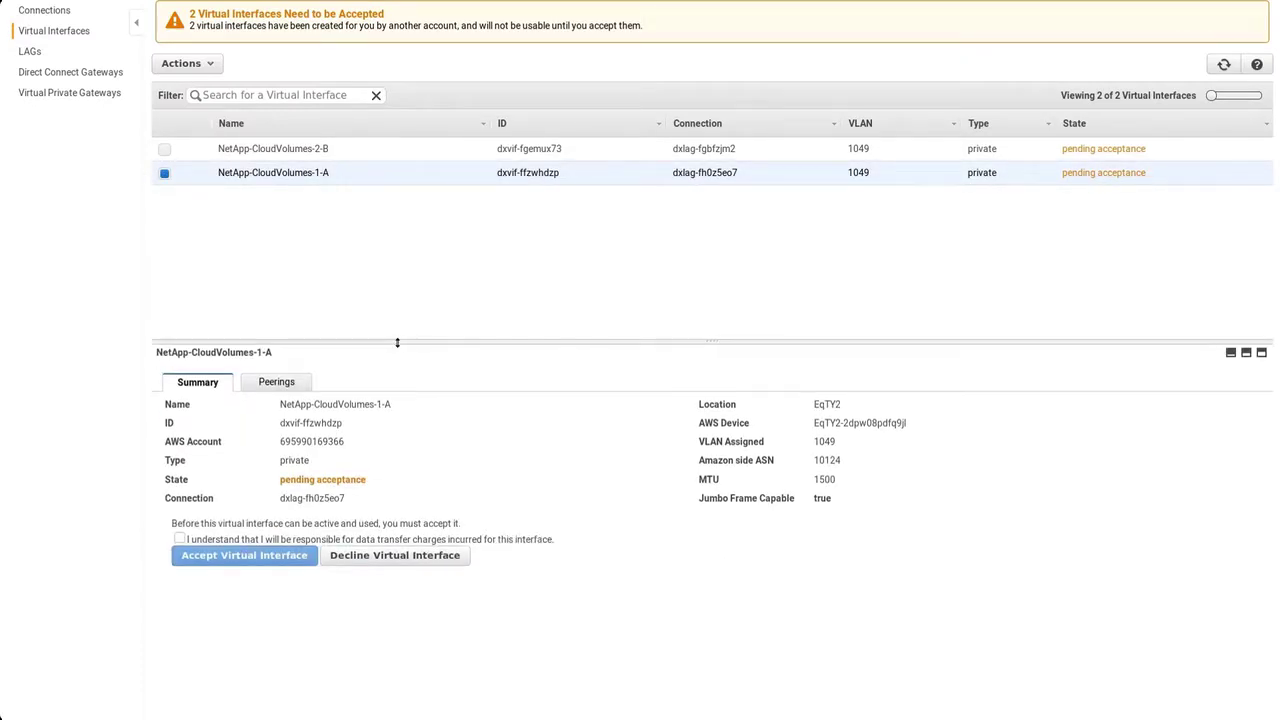
pyautogui.click(180, 539)
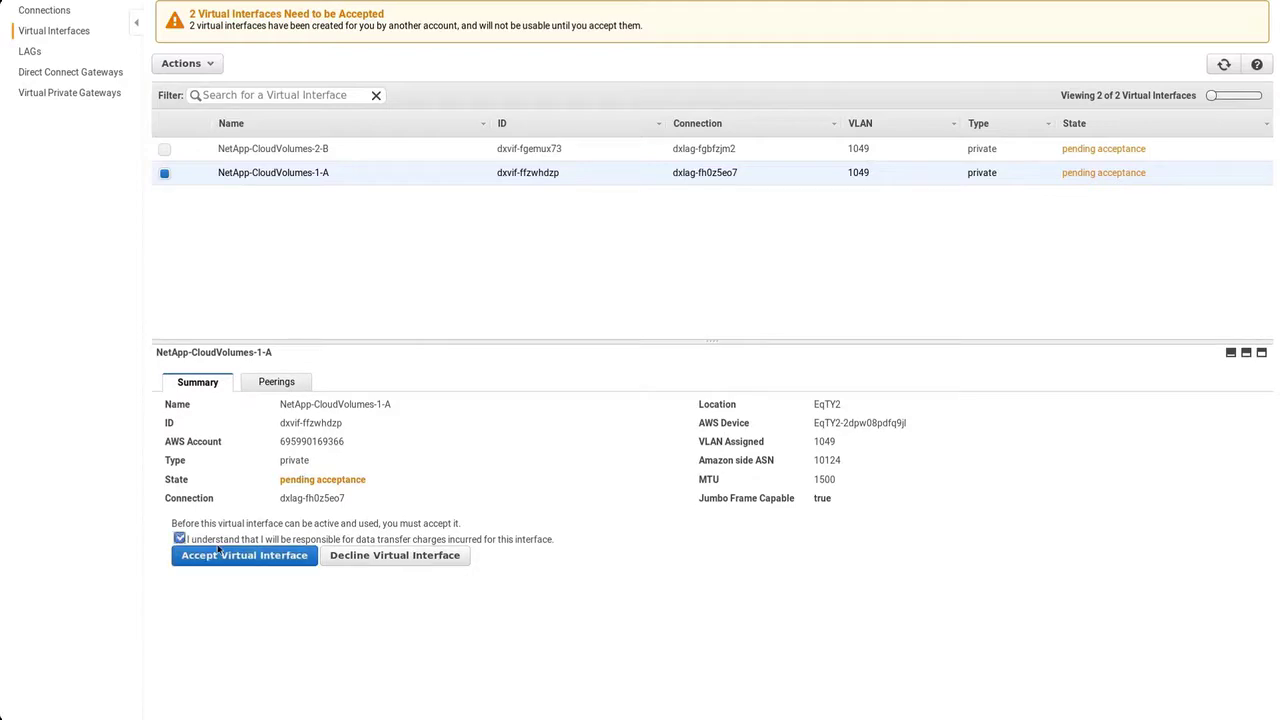
pyautogui.click(240, 557)
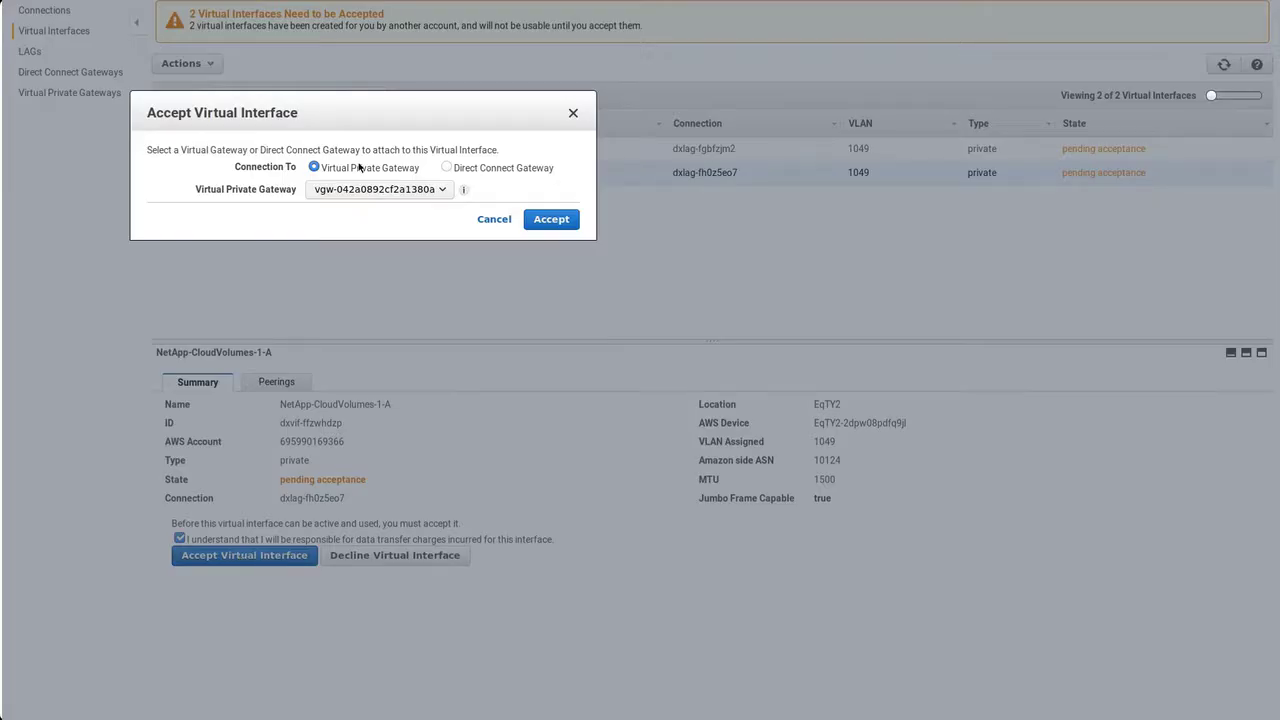
pyautogui.click(444, 169)
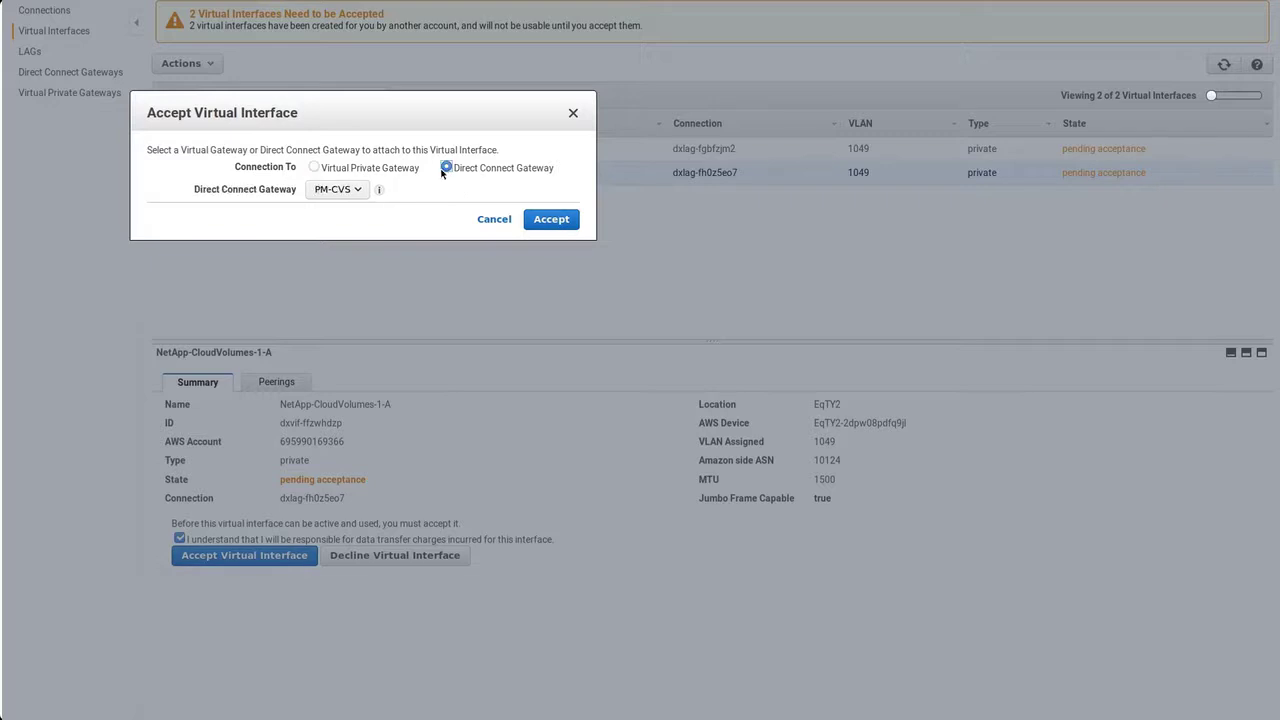
pyautogui.click(551, 219)
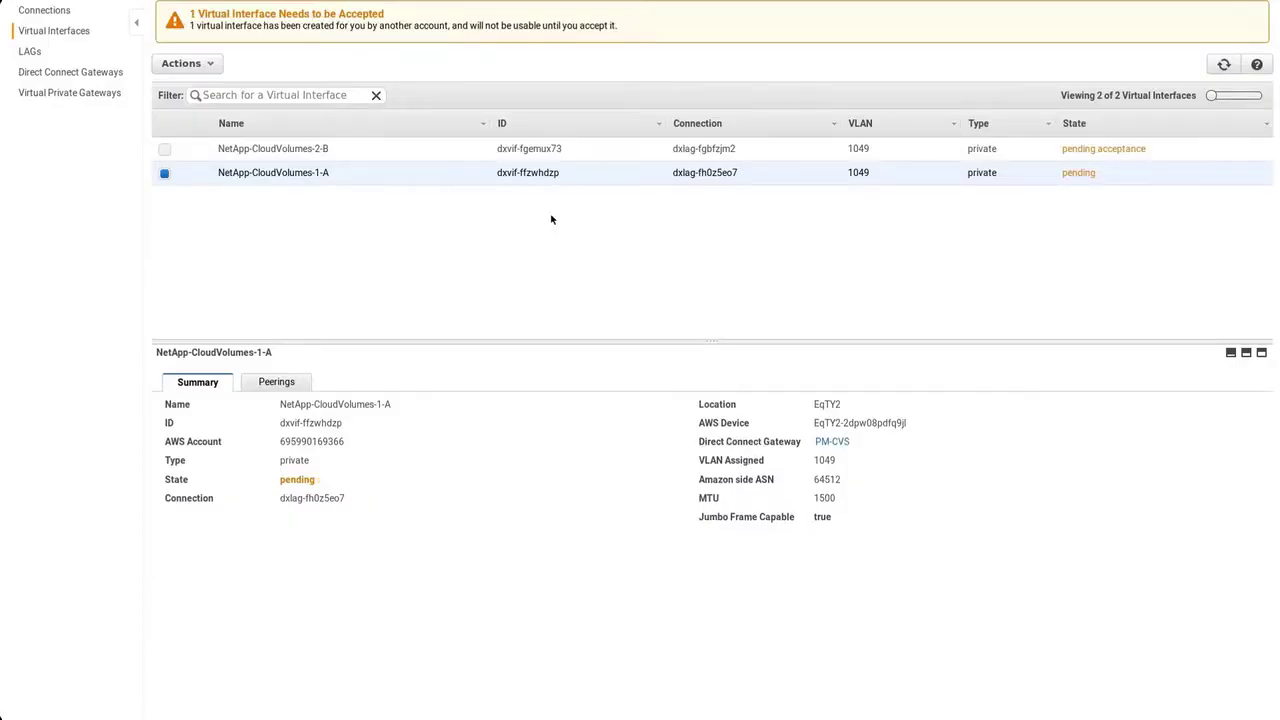
# Accept NetApp-CloudVolumes-2-B onto the PM-CVS Direct Connect gateway the same way.
pyautogui.click(165, 149)
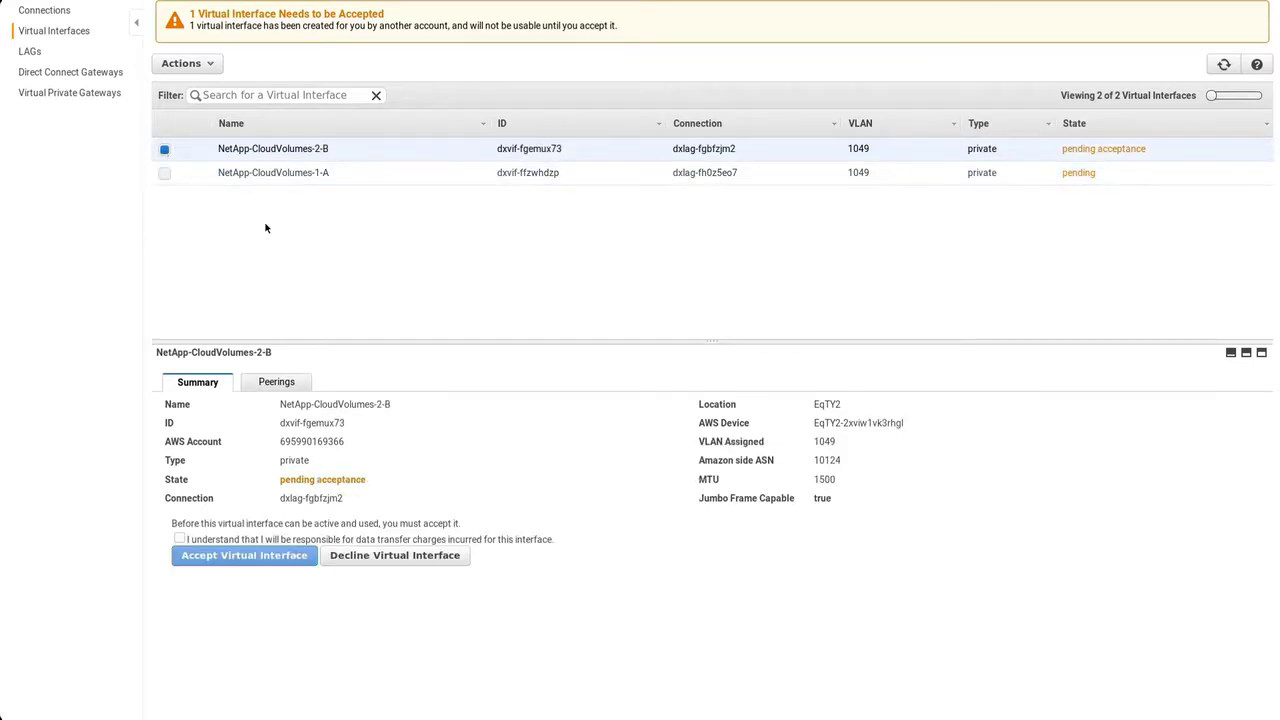
pyautogui.click(179, 539)
pyautogui.click(214, 557)
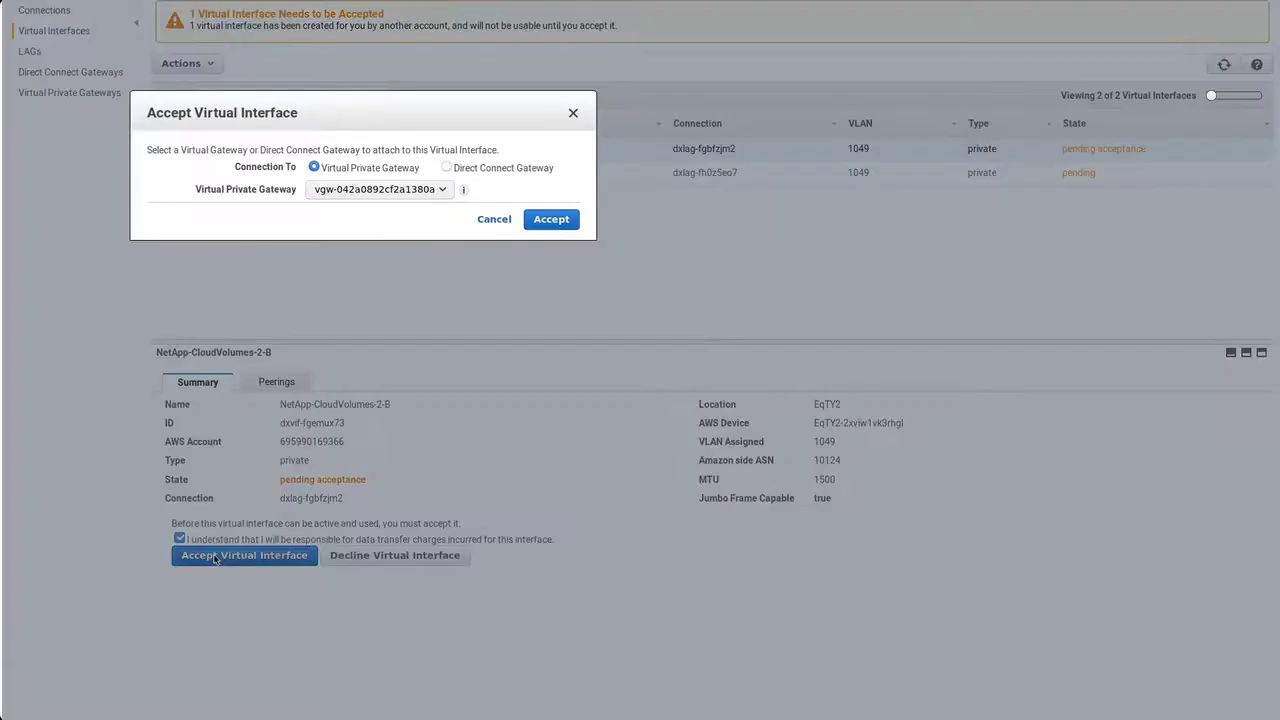
pyautogui.click(446, 168)
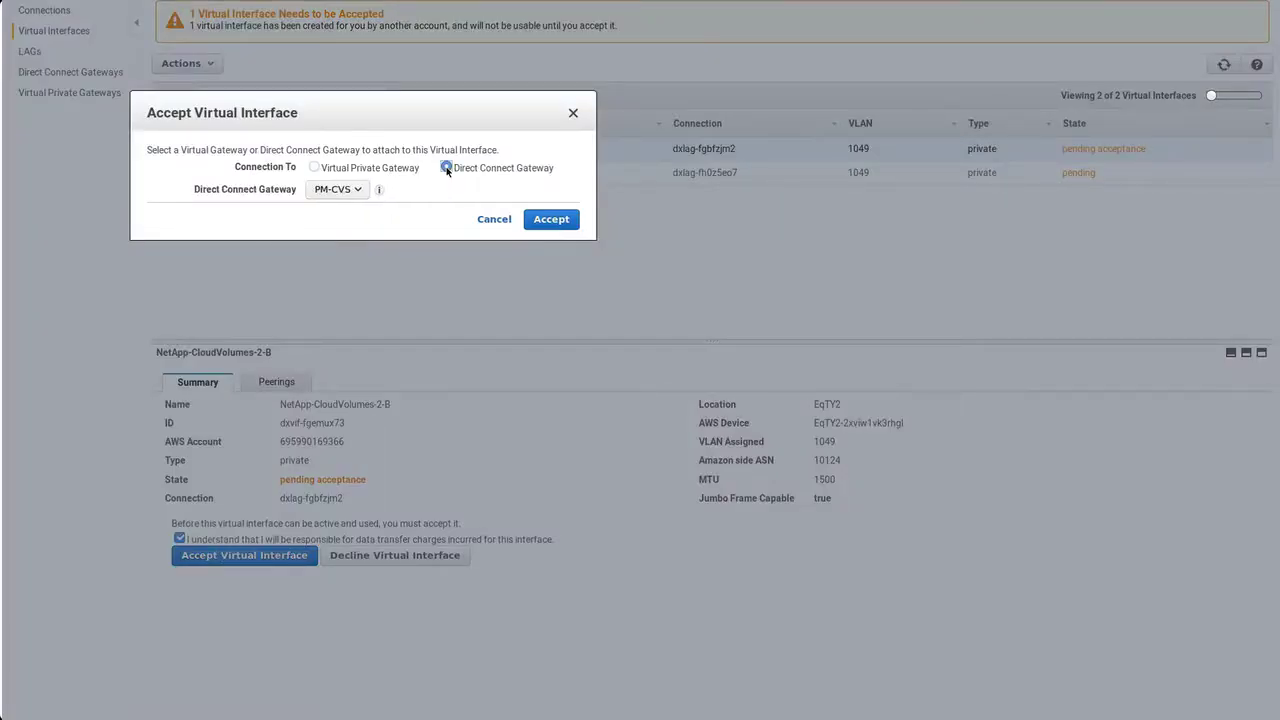
pyautogui.click(551, 219)
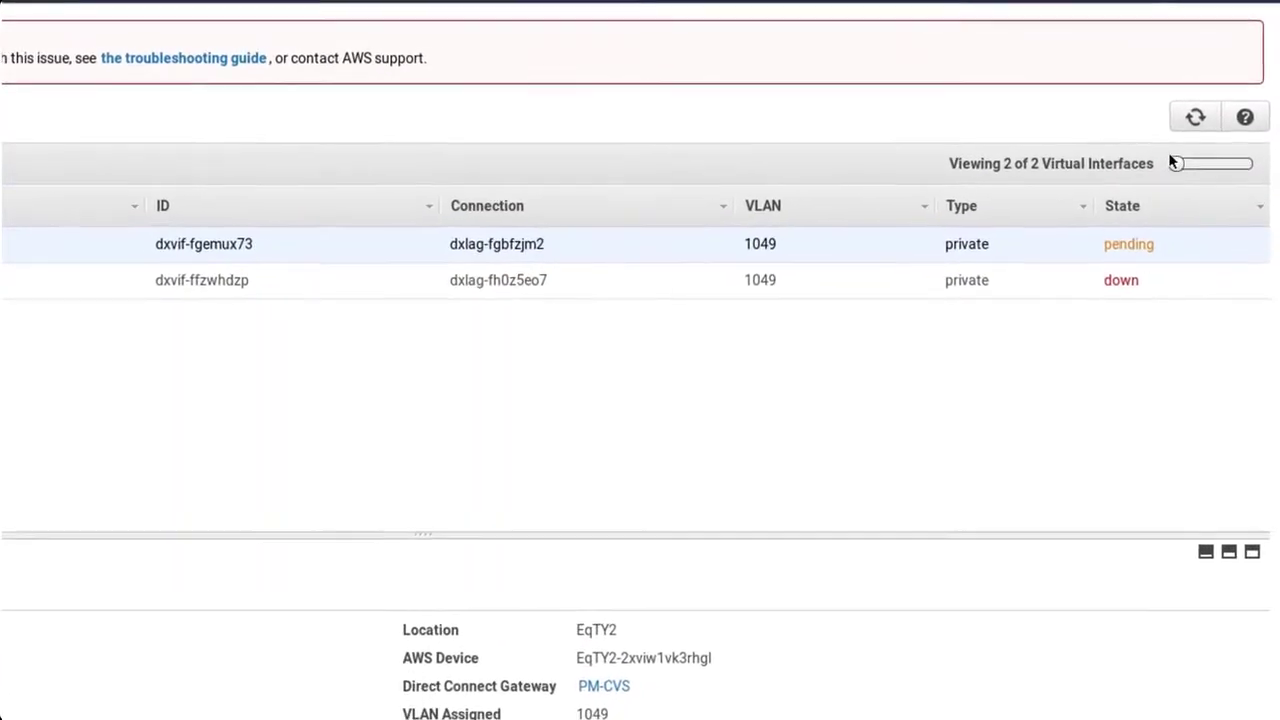
# Select the NetApp-CloudVolumes-1-A row and refresh the virtual interface states twice.
pyautogui.moveTo(1094, 300); pyautogui.dragTo(1136, 300)
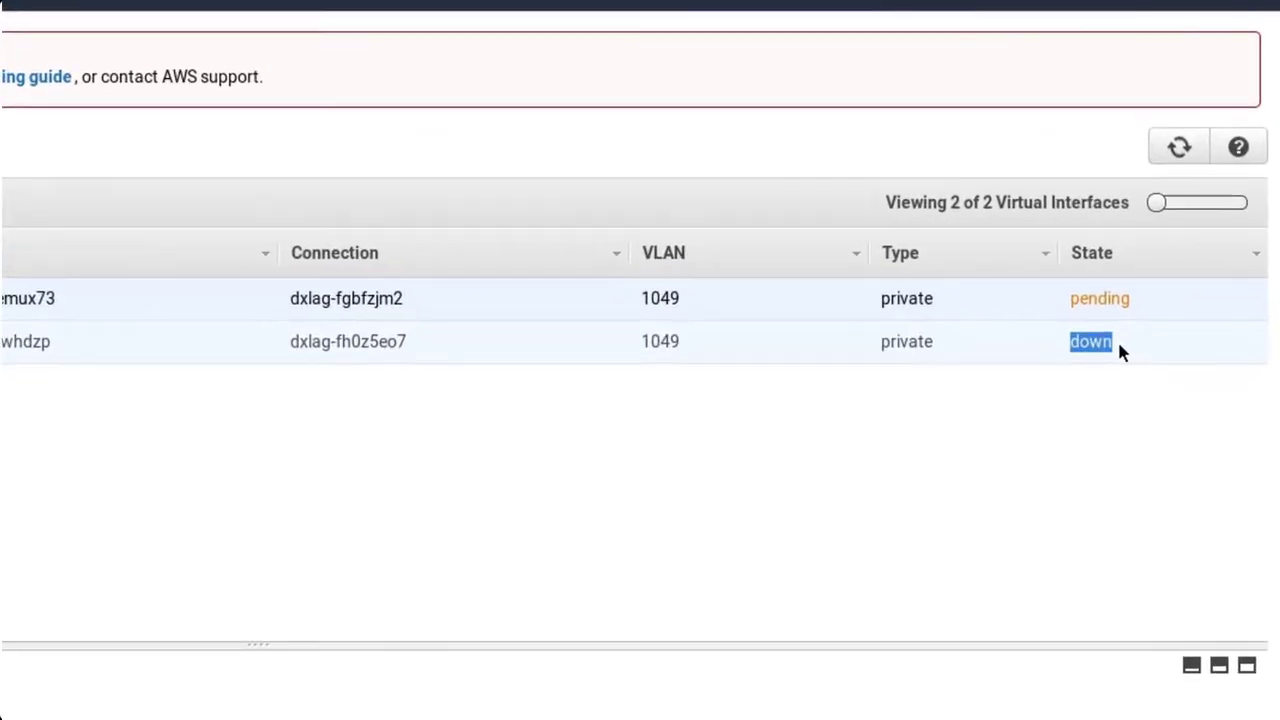
pyautogui.click(1140, 301)
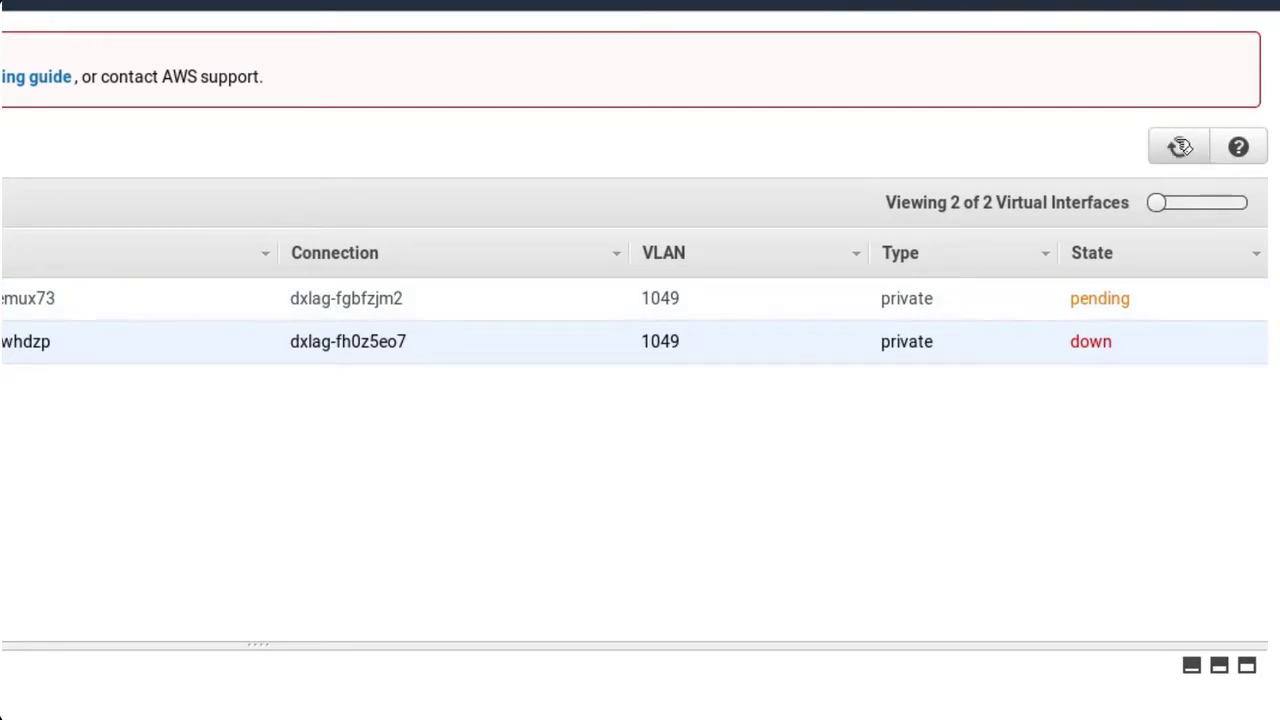
pyautogui.click(1180, 147)
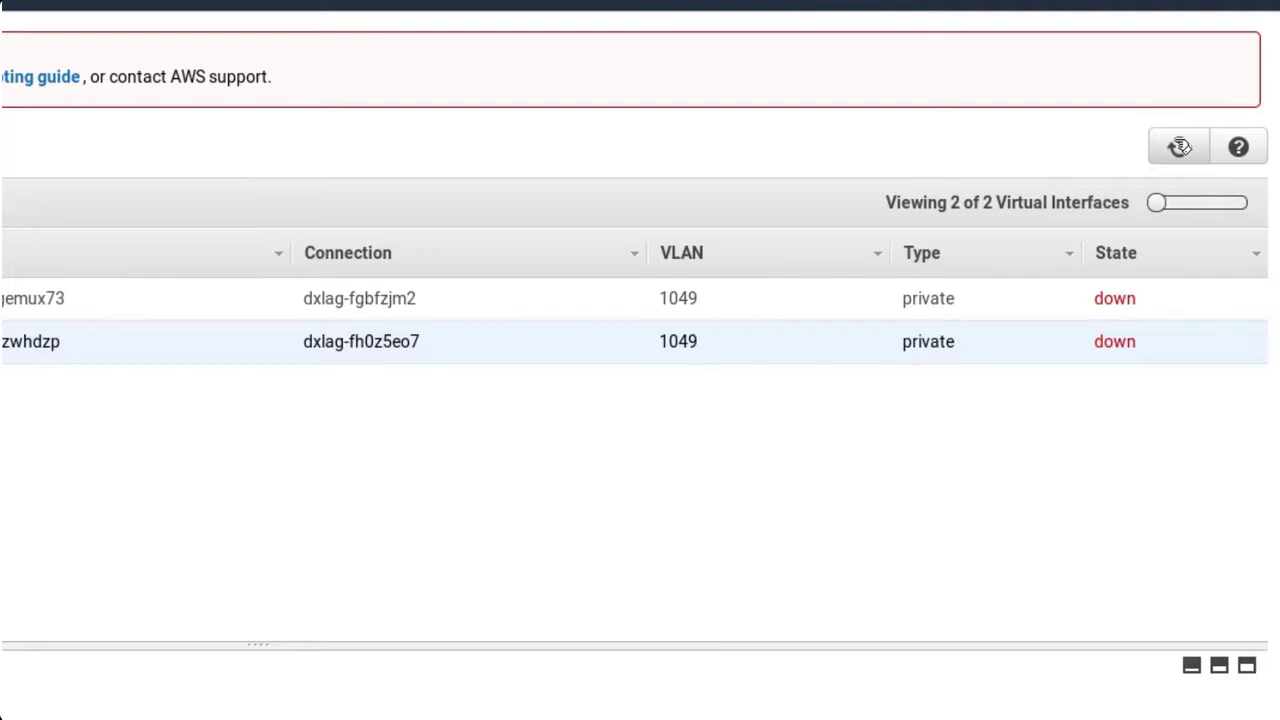
pyautogui.click(1180, 147)
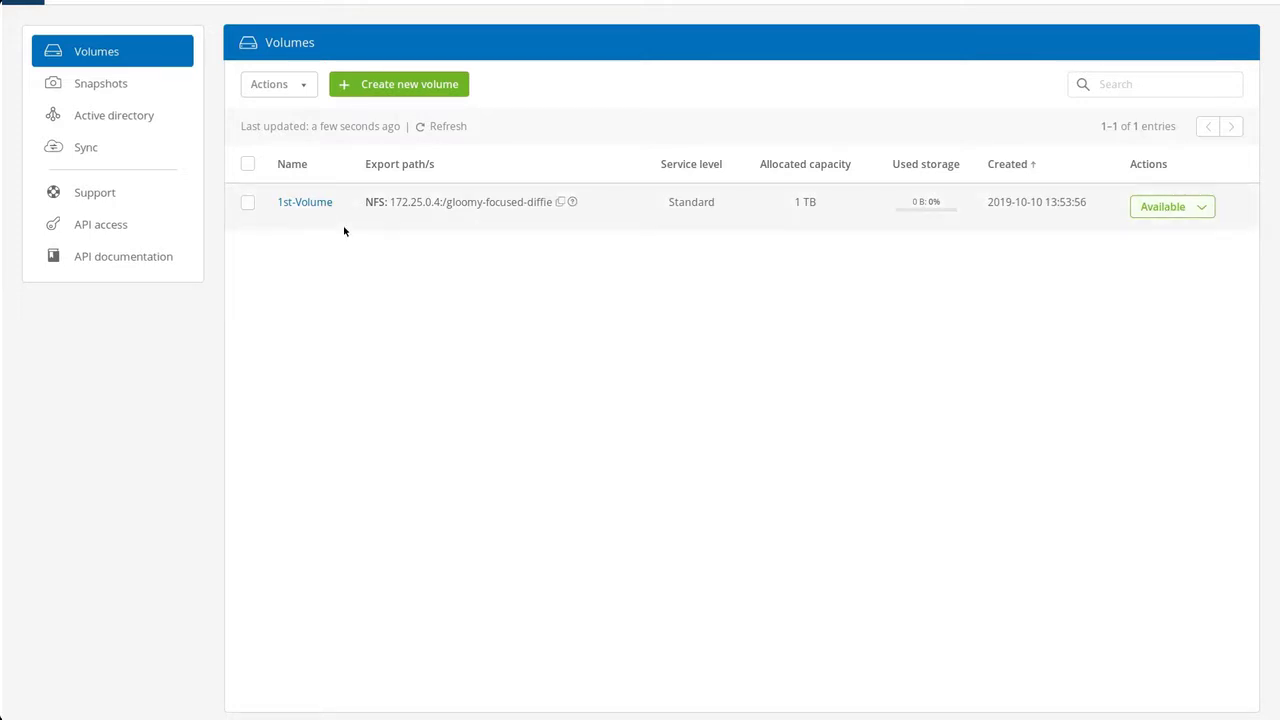
# Open 1st-Volume's details and run showmount -e 172.25.0.4 to confirm the /gloomy-focused-diffie export.
pyautogui.click(313, 204)
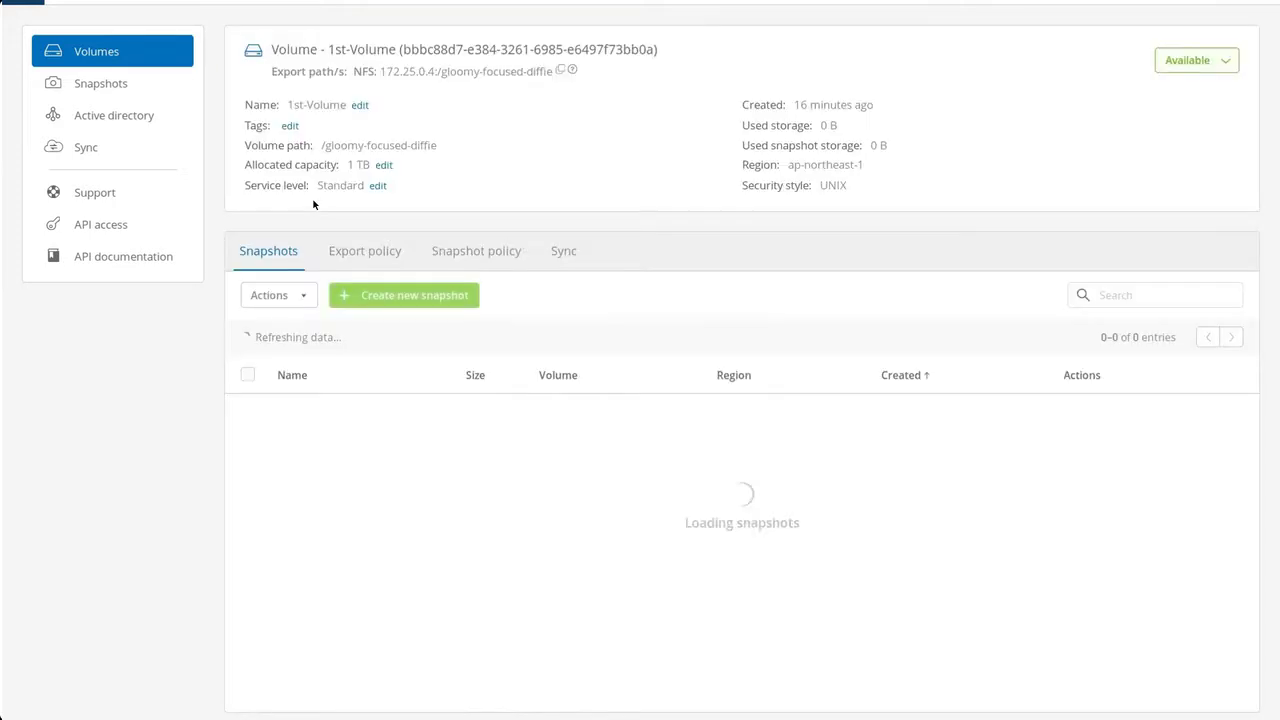
pyautogui.hotkey('alt', 'Tab')
pyautogui.write('s')
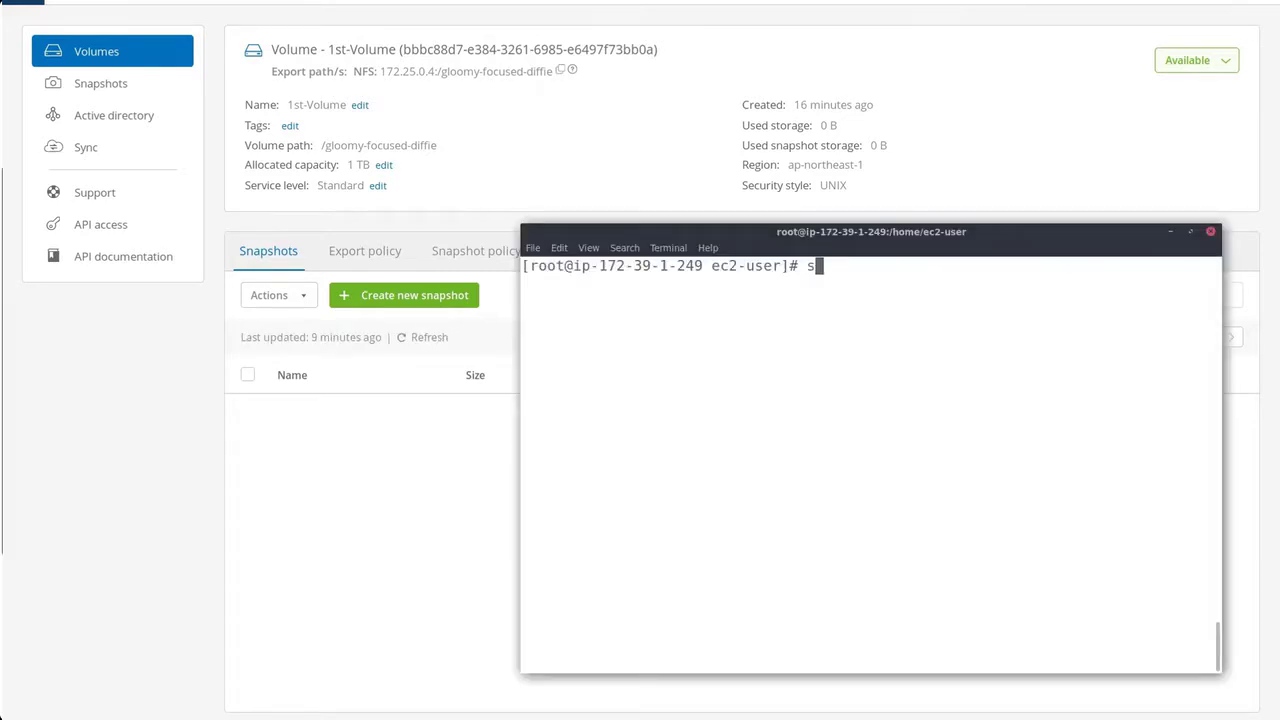
pyautogui.write('howmount -e 172.25.0.0')
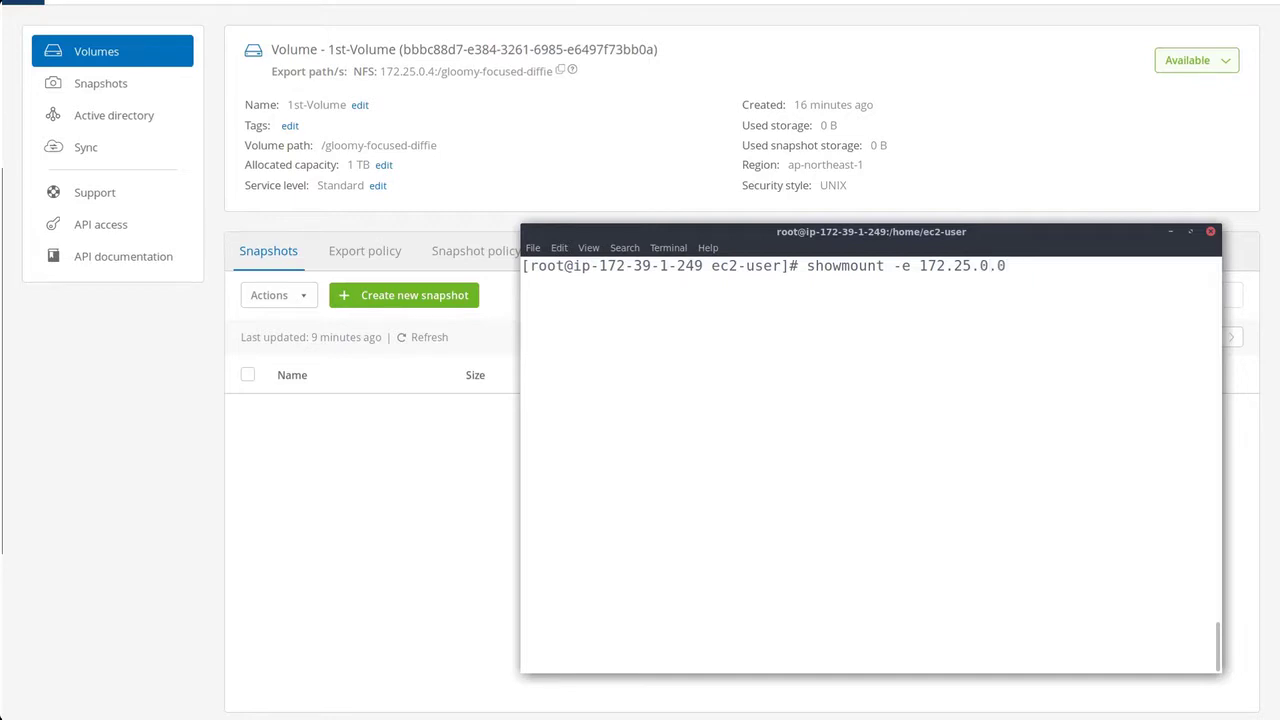
pyautogui.press('BackSpace')
pyautogui.write('4')
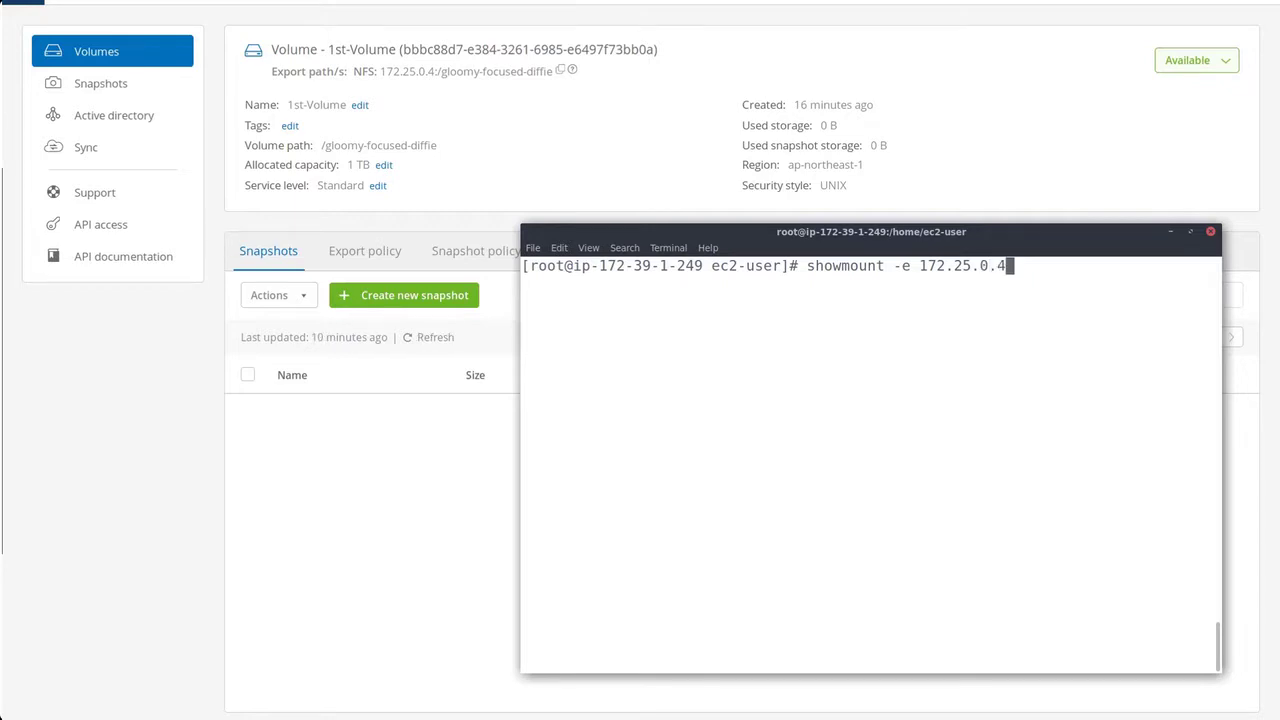
pyautogui.press('Return')
pyautogui.moveTo(521, 317); pyautogui.dragTo(721, 320)
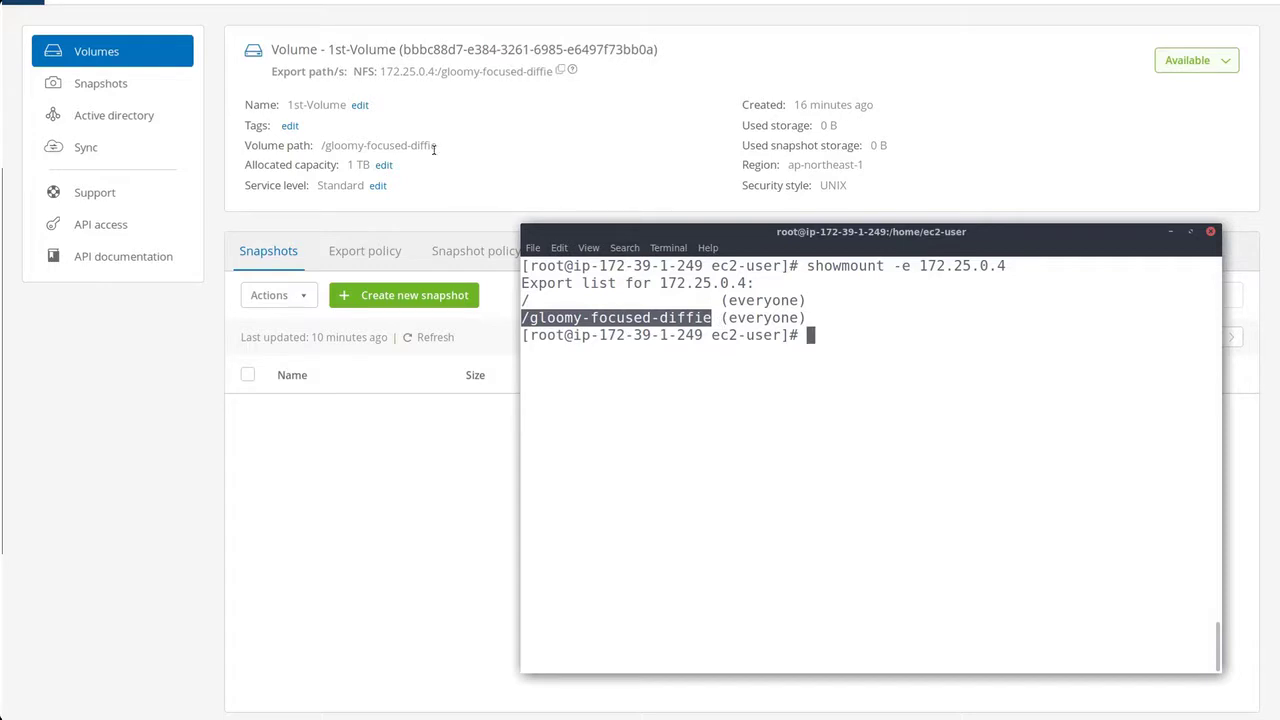
pyautogui.click(839, 346)
# Create /mnt/cv and mount 172.25.0.4:/gloomy-focused-diffie on it.
pyautogui.write('m')
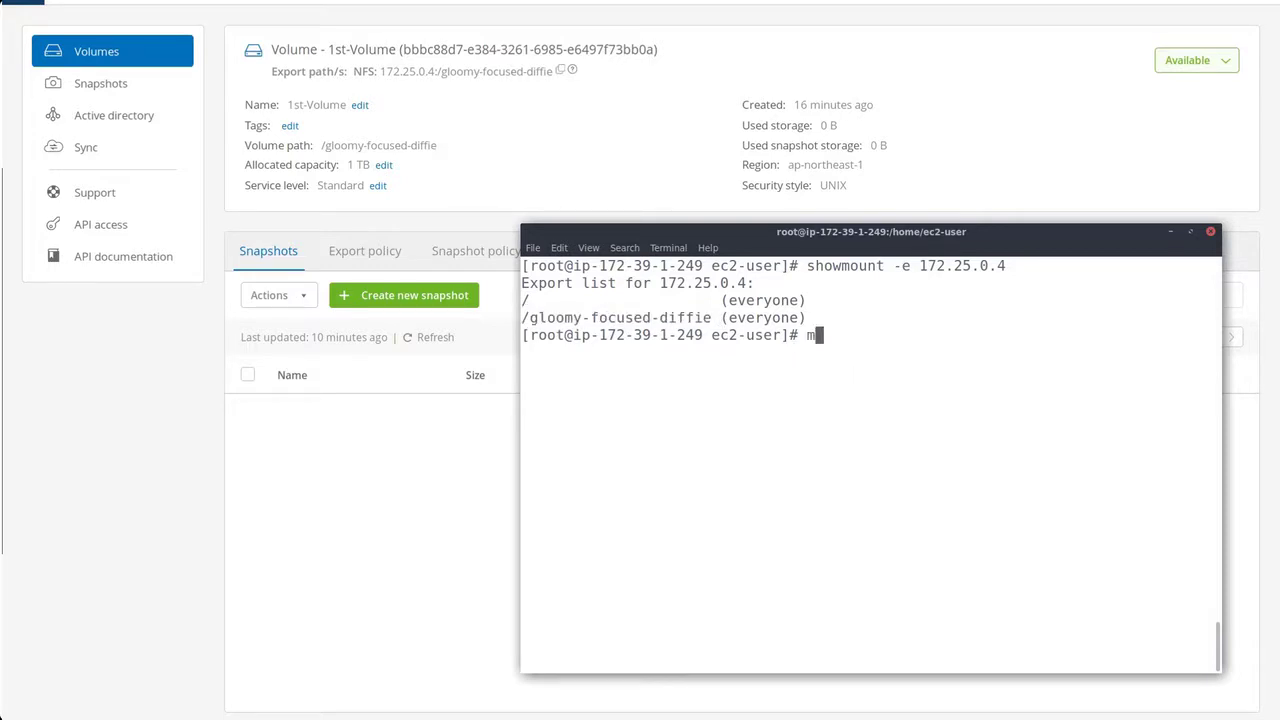
pyautogui.write('kdir /mnt/cv')
pyautogui.press('Return')
pyautogui.write('mount')
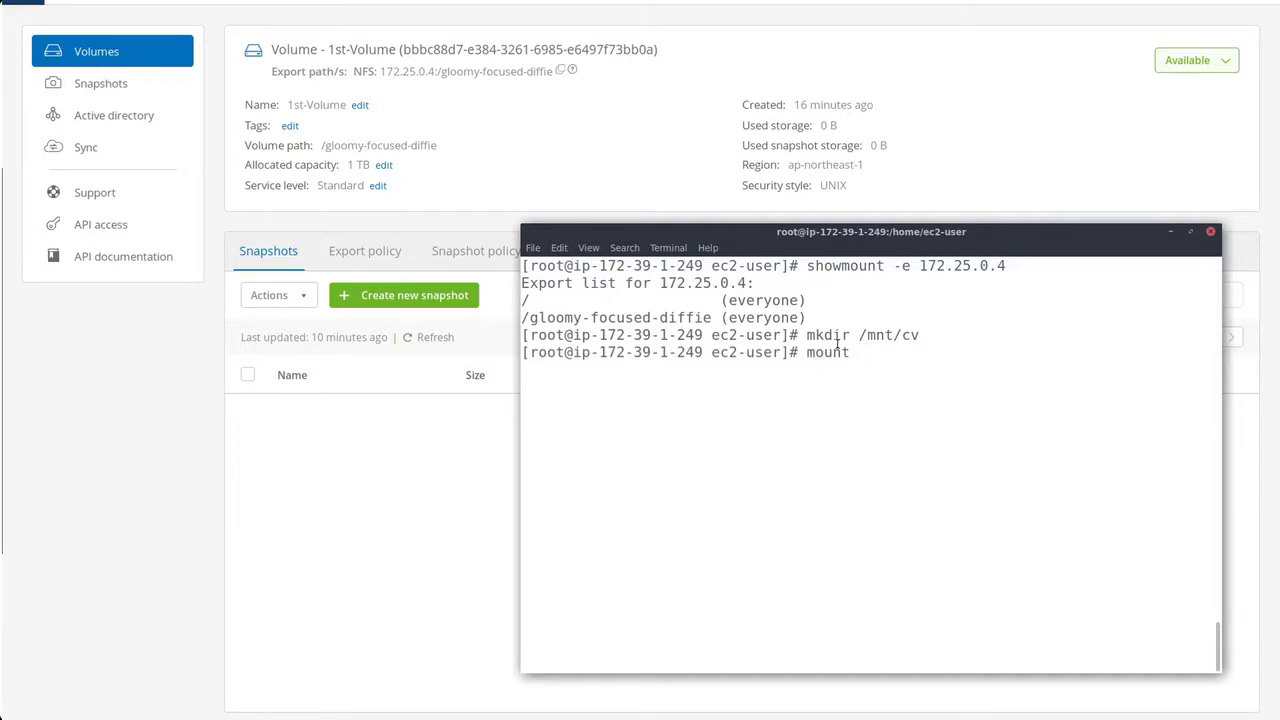
pyautogui.doubleClick(703, 280)
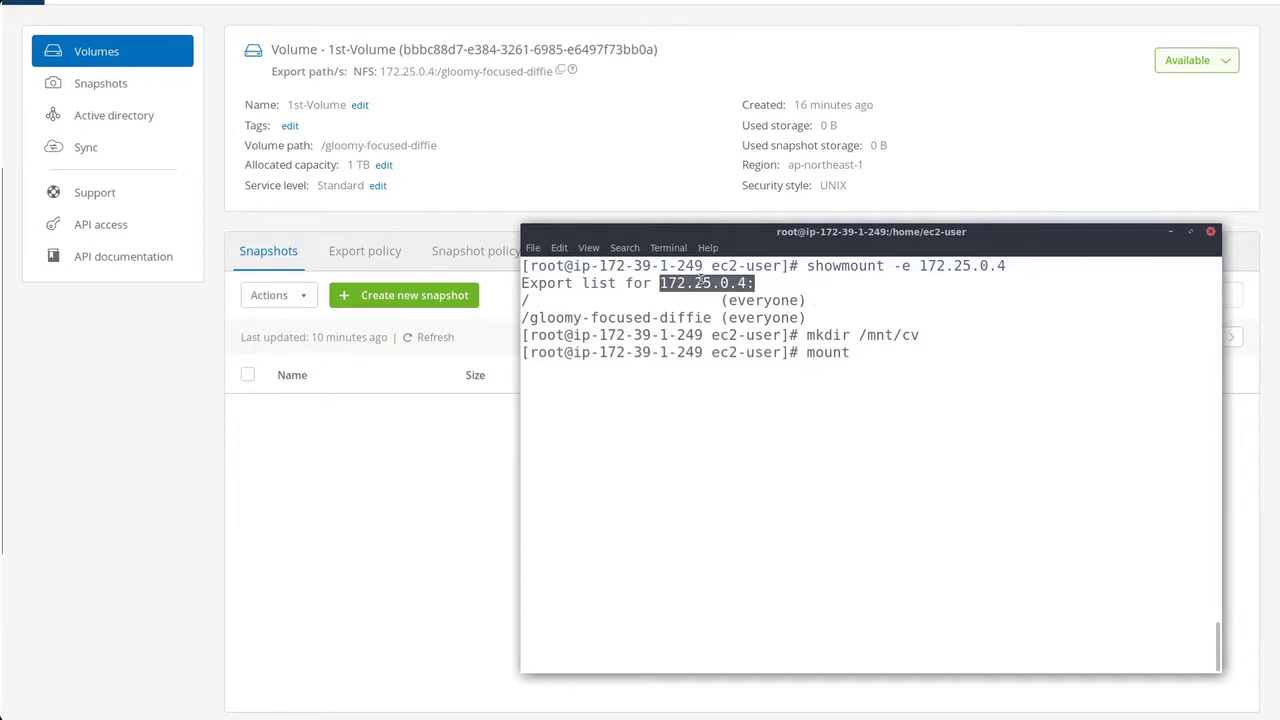
pyautogui.middleClick(878, 350)
pyautogui.doubleClick(615, 317)
pyautogui.middleClick(988, 351)
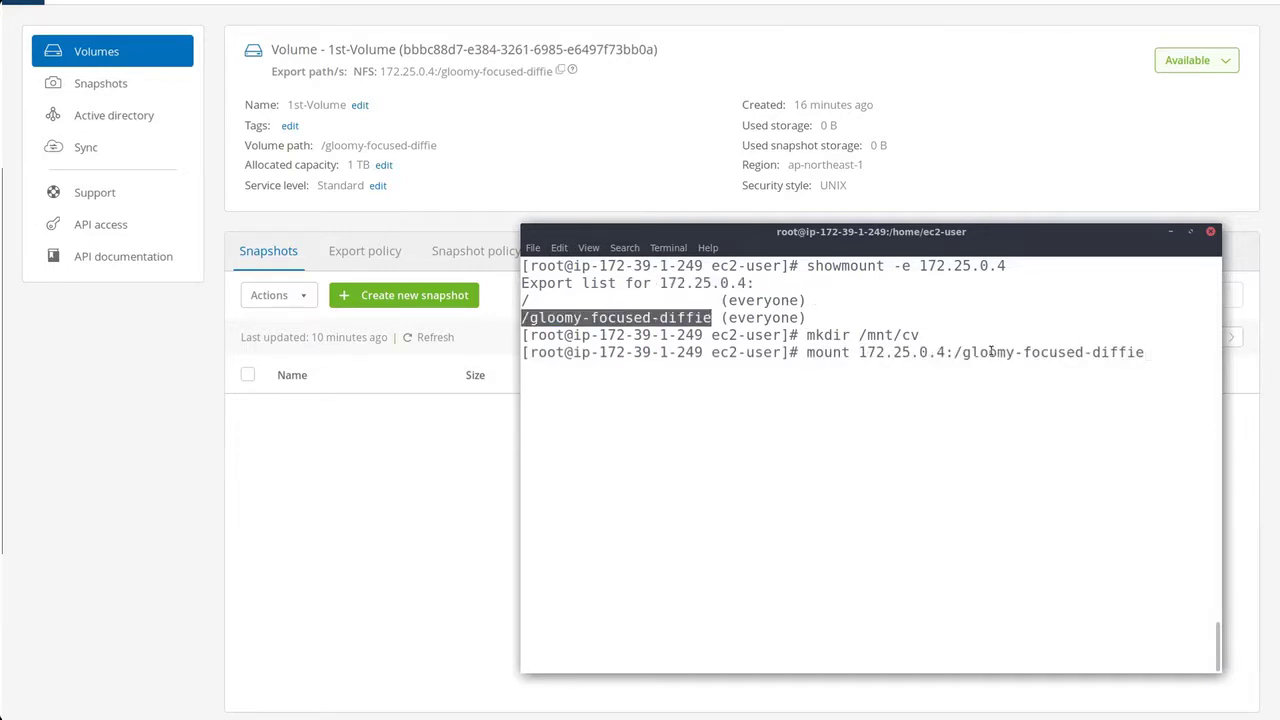
pyautogui.doubleClick(888, 335)
pyautogui.middleClick(1170, 349)
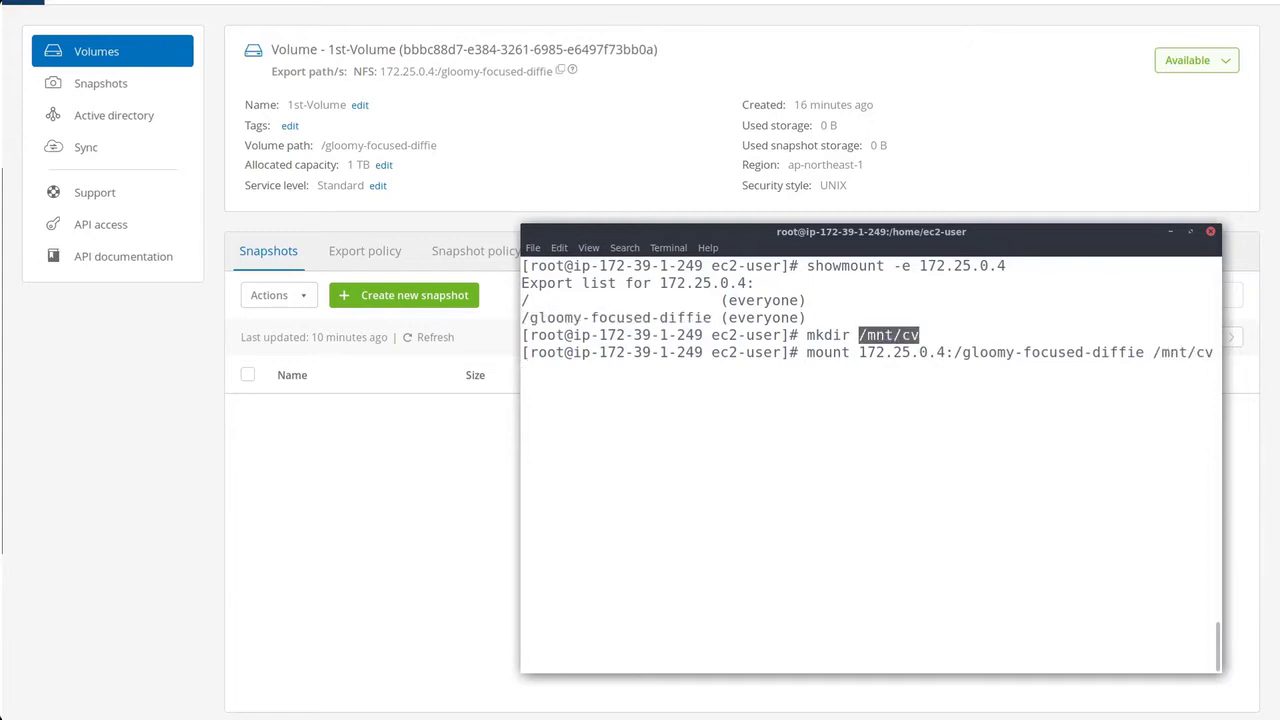
pyautogui.press('Return')
# Run df -Th to verify the nfs mount at /mnt/cv shows 100T size.
pyautogui.write('df -Th')
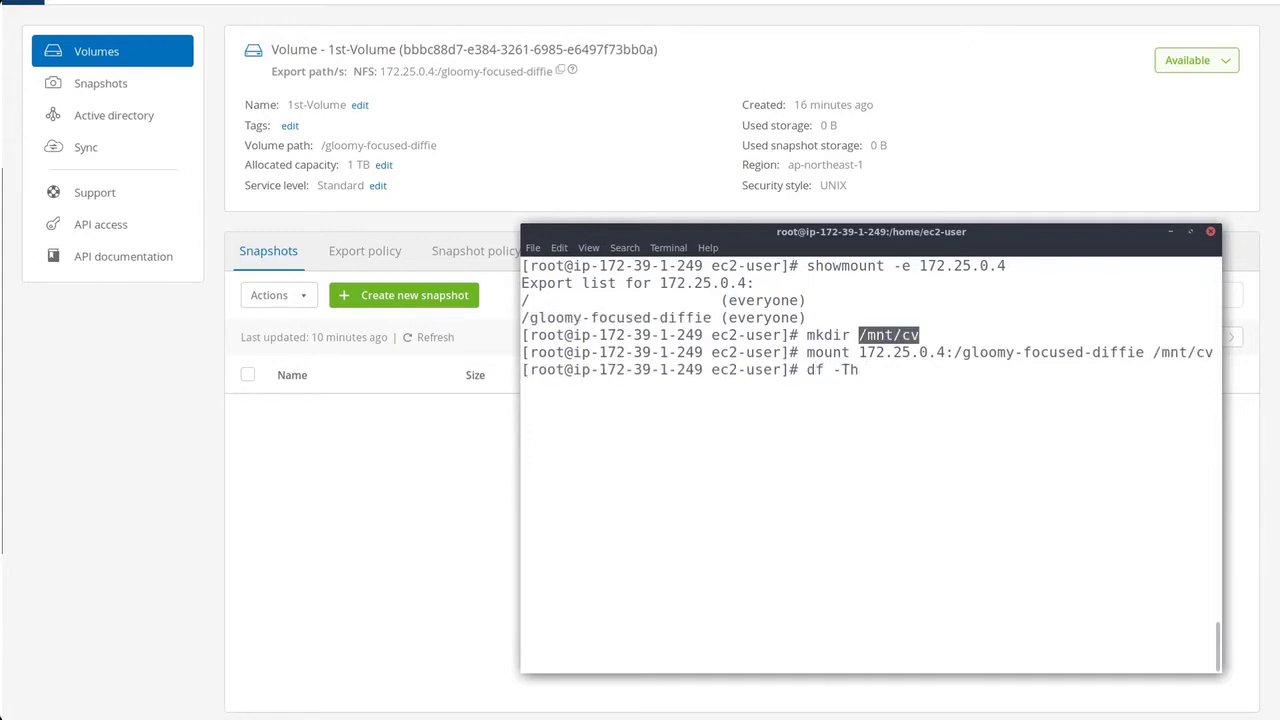
pyautogui.press('Return')
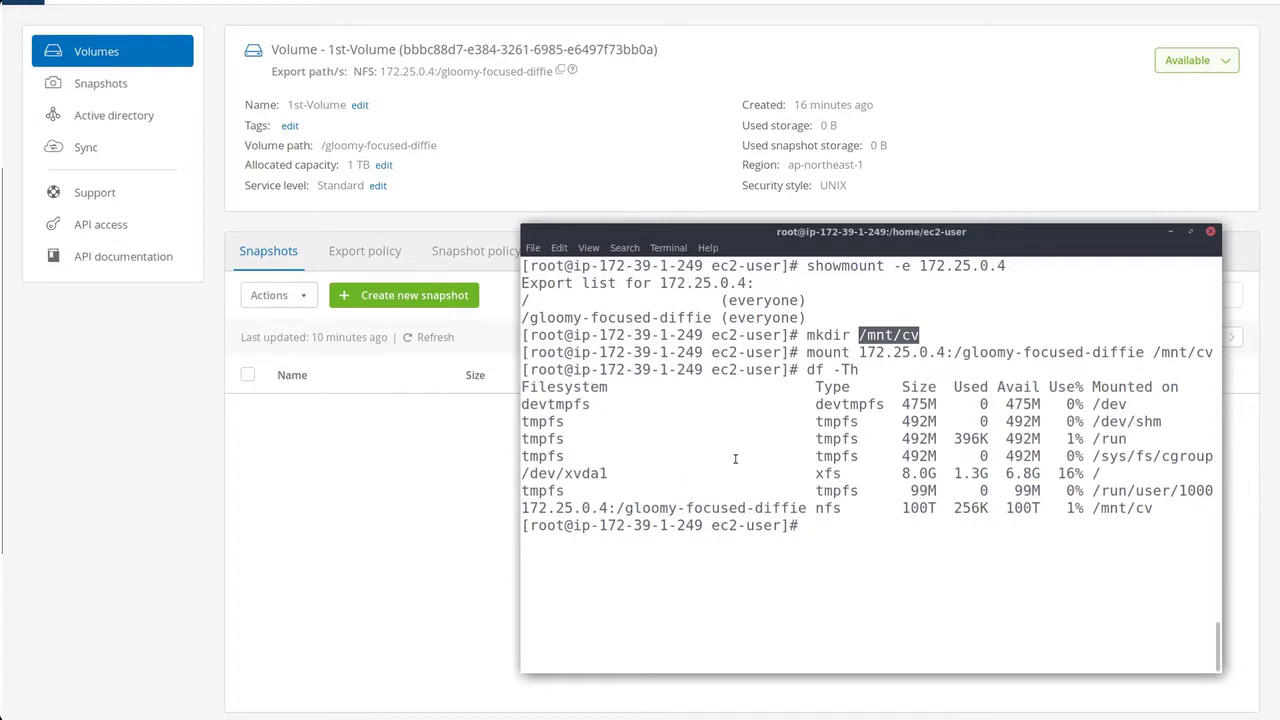
pyautogui.moveTo(522, 507); pyautogui.dragTo(1156, 508)
pyautogui.click(906, 508)
pyautogui.moveTo(909, 508); pyautogui.dragTo(937, 508)
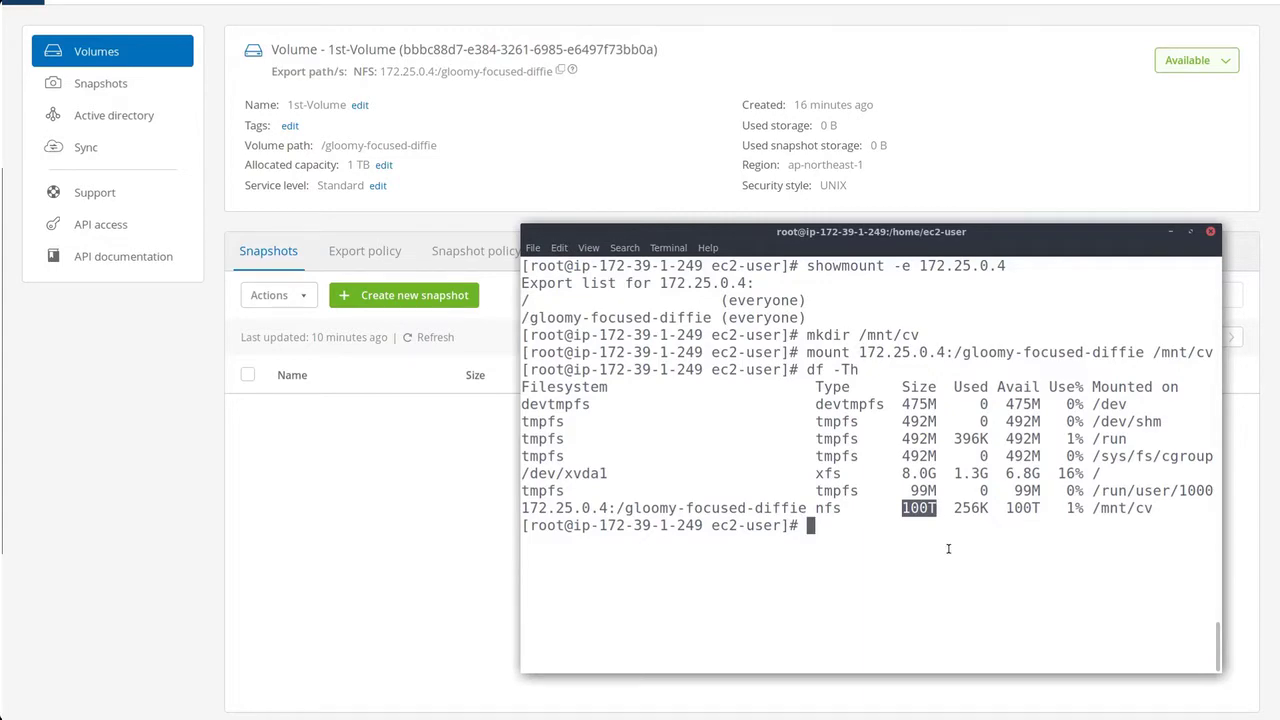